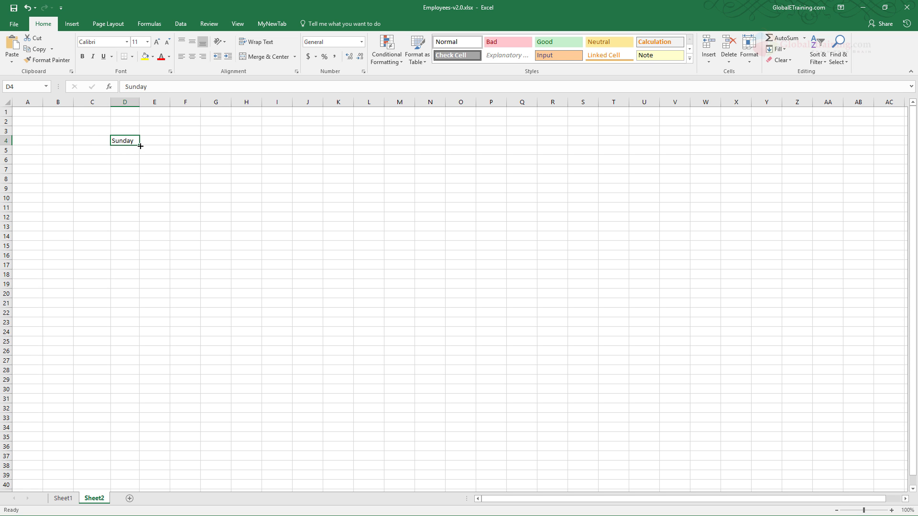
- Fill the weekday series from Sunday in D4 down to D20 and autofit column D's width
{"action": "left_click_drag", "start_coordinate": [140, 146], "coordinate": [140, 296]}
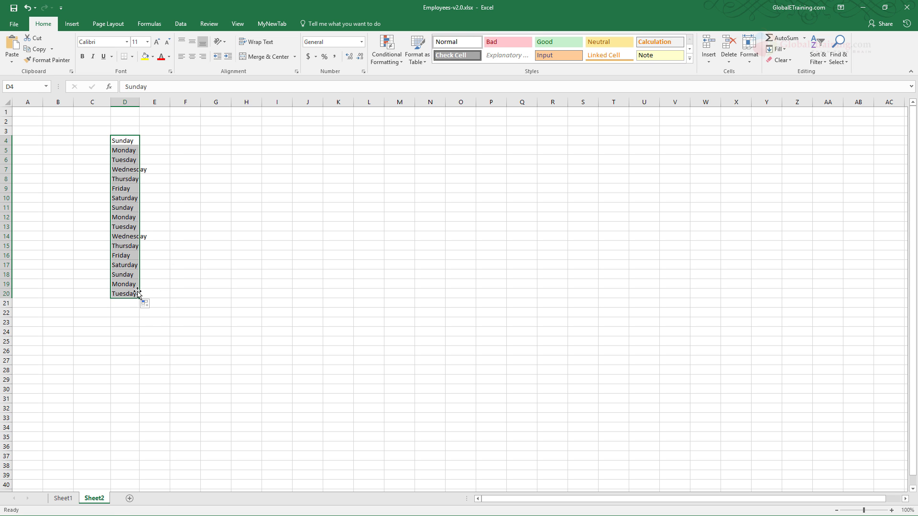
{"action": "double_click", "coordinate": [139, 102]}
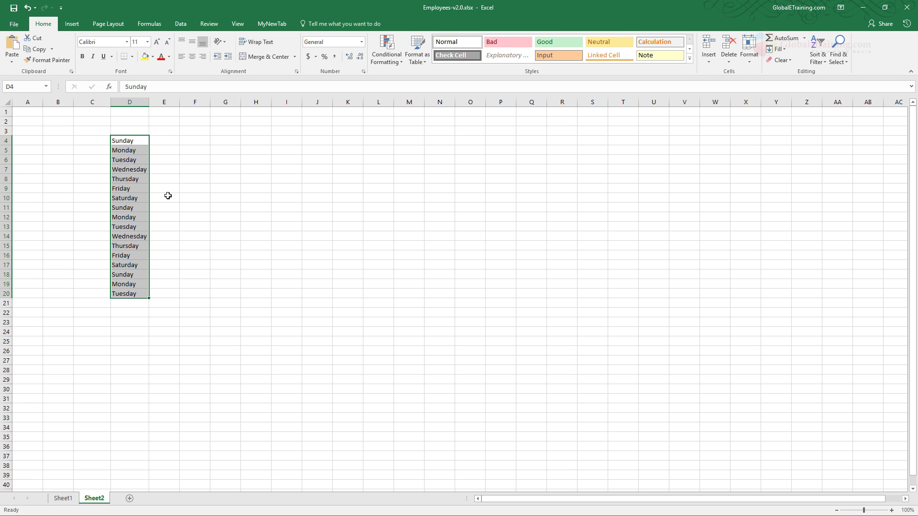
{"action": "left_click", "coordinate": [141, 169]}
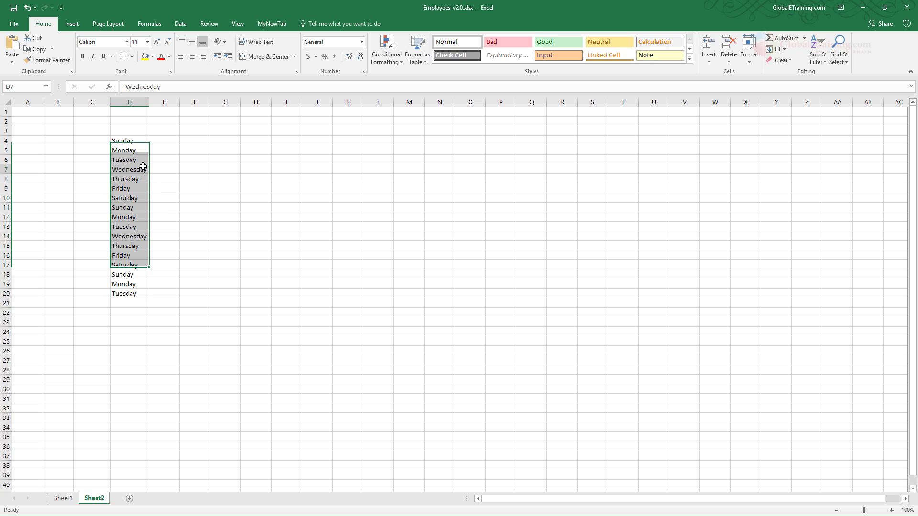
{"action": "left_click", "coordinate": [131, 143]}
{"action": "left_click_drag", "start_coordinate": [130, 144], "coordinate": [125, 266]}
- Fill the weekday series from Sunday in D4 across the row to K4
{"action": "left_click", "coordinate": [135, 140]}
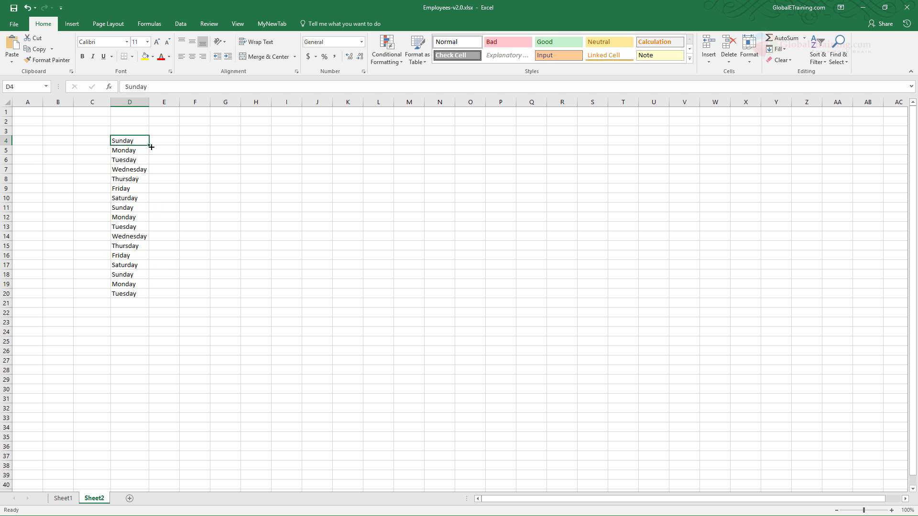
{"action": "left_click_drag", "start_coordinate": [148, 146], "coordinate": [353, 147]}
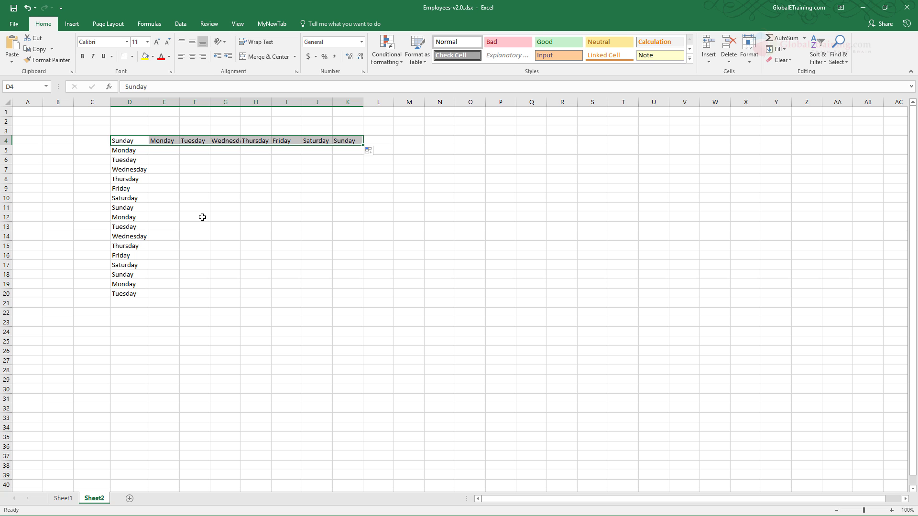
{"action": "left_click", "coordinate": [160, 198]}
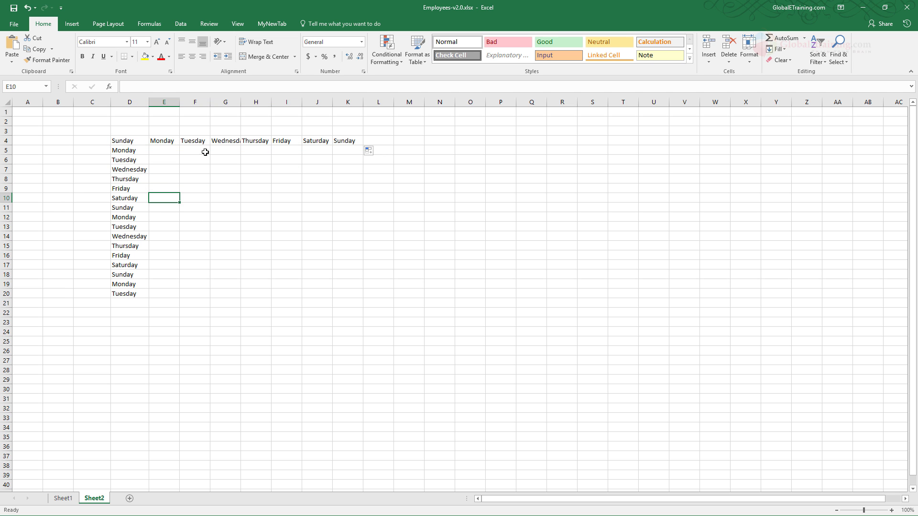
- Fill the weekday series down to row 17 from Monday in E4 and from Tuesday in F4
{"action": "left_click", "coordinate": [165, 144]}
{"action": "left_click_drag", "start_coordinate": [179, 146], "coordinate": [185, 267]}
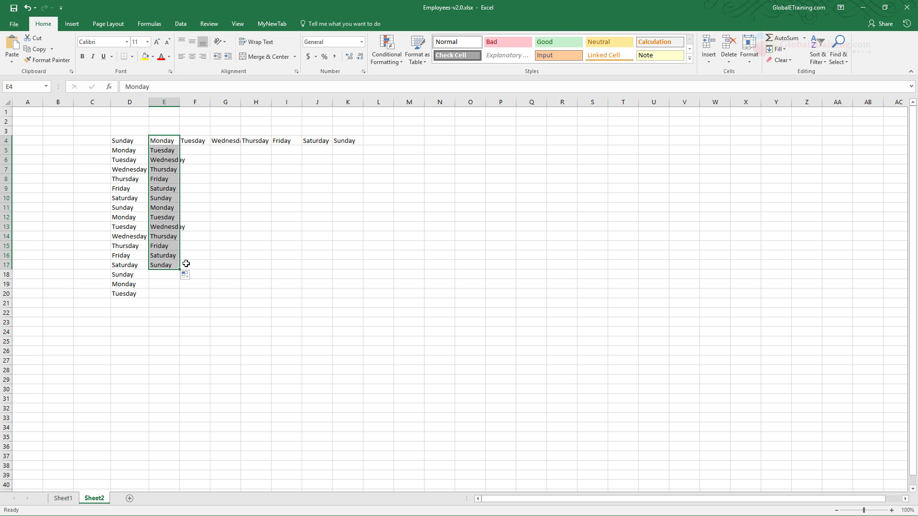
{"action": "left_click", "coordinate": [193, 141]}
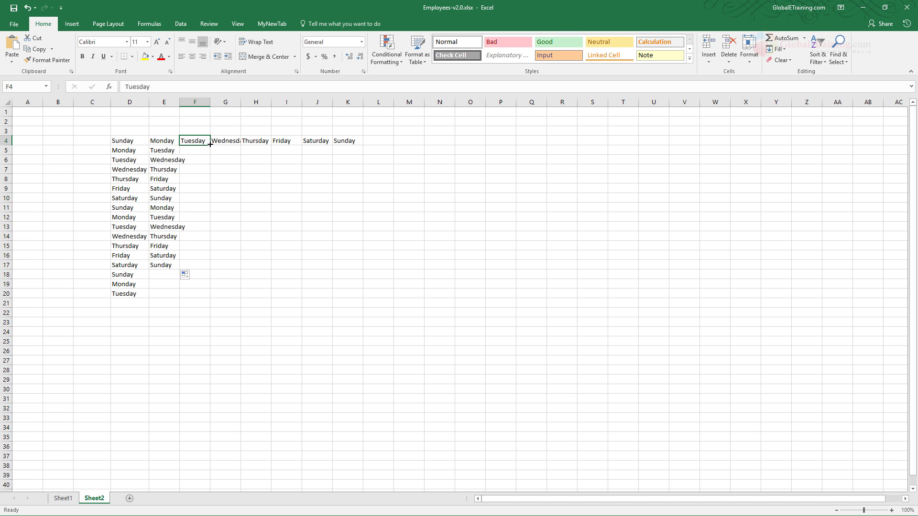
{"action": "left_click_drag", "start_coordinate": [211, 143], "coordinate": [210, 268]}
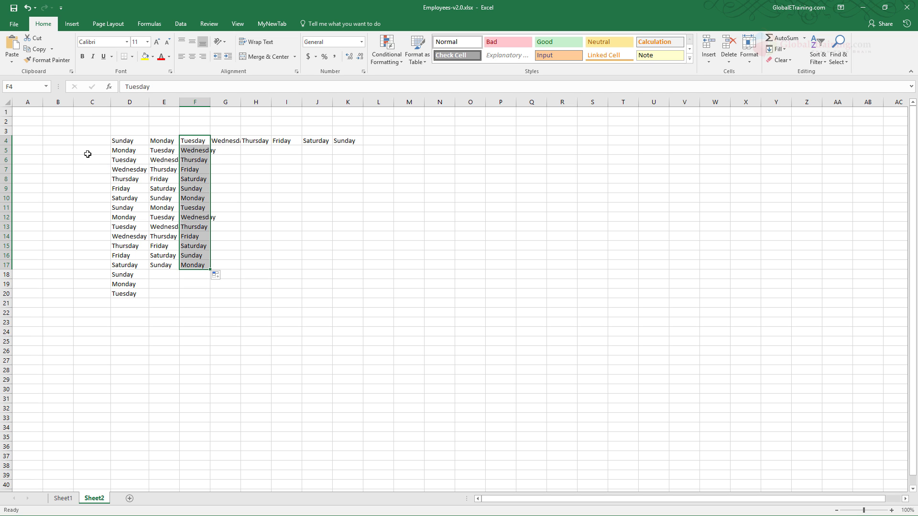
- Clear all the weekday entries from Sheet2
{"action": "left_click", "coordinate": [91, 153]}
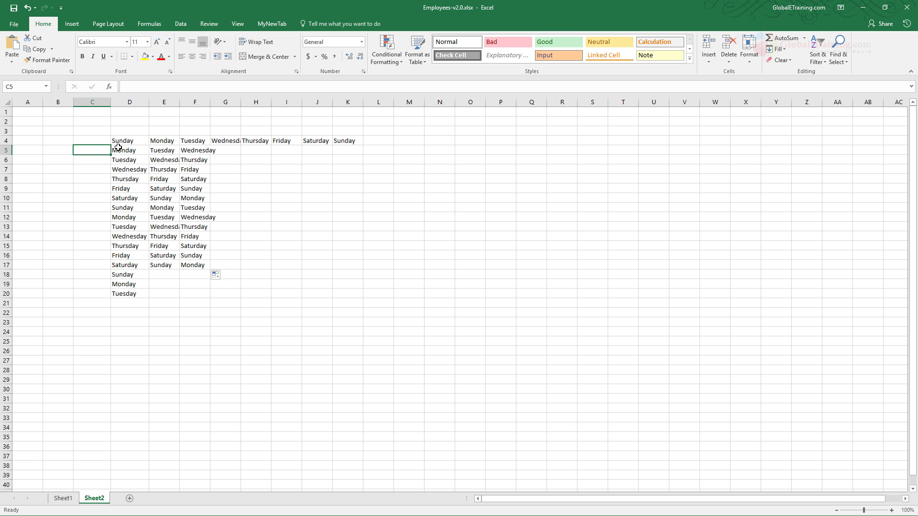
{"action": "left_click_drag", "start_coordinate": [87, 122], "coordinate": [455, 355]}
{"action": "left_click", "coordinate": [477, 277]}
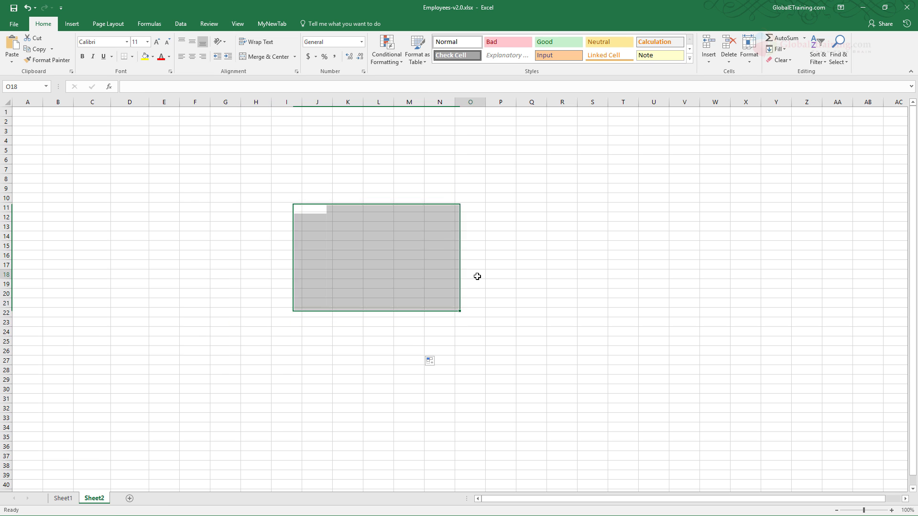
- Enter 1 in D4 and fill it down to D17 as a series from 1 to 14
{"action": "left_click", "coordinate": [129, 141]}
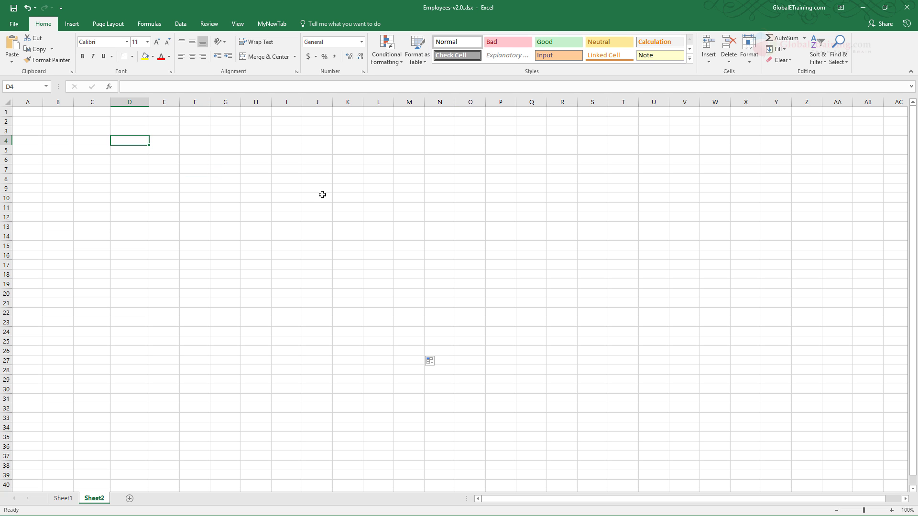
{"action": "type", "text": "1"}
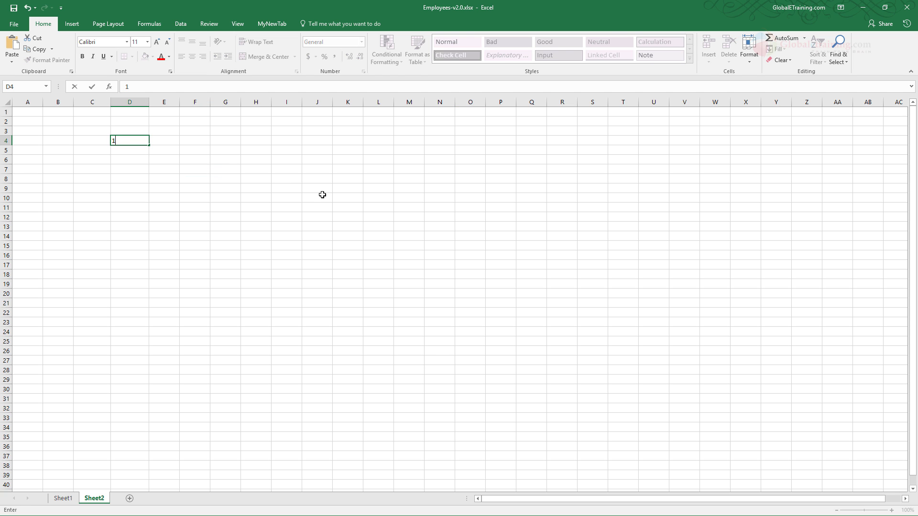
{"action": "key", "text": "Return"}
{"action": "left_click", "coordinate": [140, 140]}
{"action": "left_click_drag", "start_coordinate": [149, 146], "coordinate": [152, 266]}
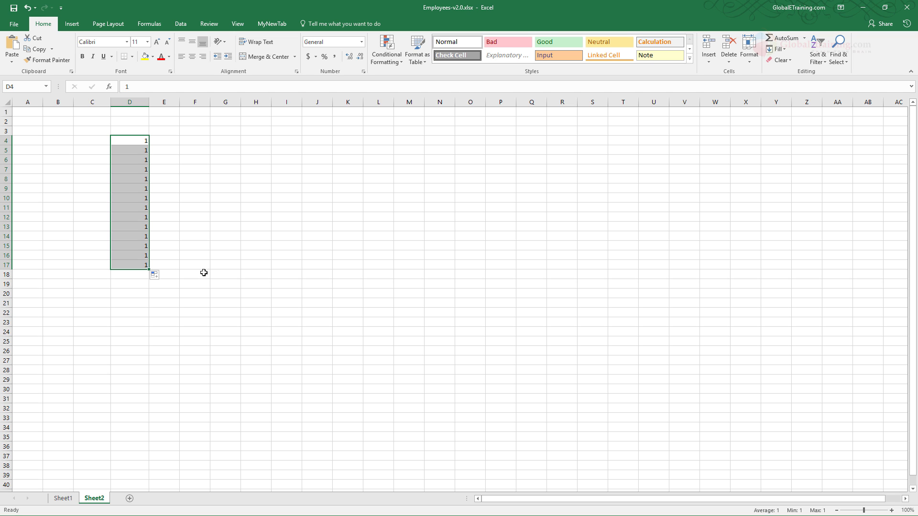
{"action": "left_click", "coordinate": [155, 276]}
{"action": "left_click", "coordinate": [178, 298]}
{"action": "left_click", "coordinate": [277, 307]}
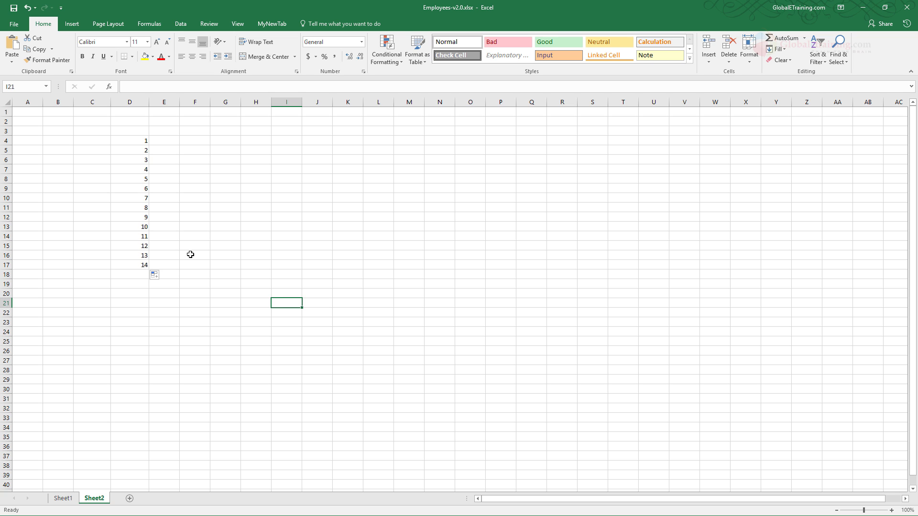
- Enter 1 and 2 in F4:F5 and extend the pattern down to 15 in F18
{"action": "left_click", "coordinate": [199, 141]}
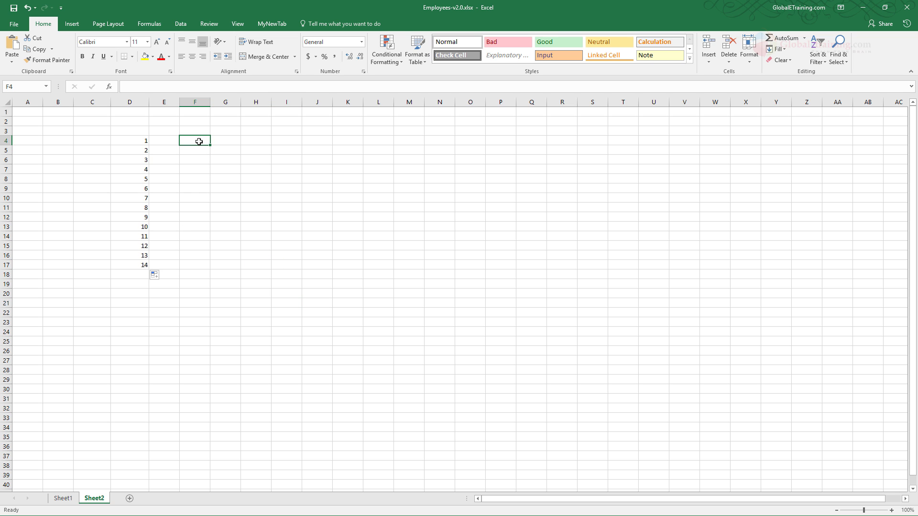
{"action": "type", "text": "1"}
{"action": "key", "text": "Return"}
{"action": "type", "text": "2"}
{"action": "key", "text": "Return"}
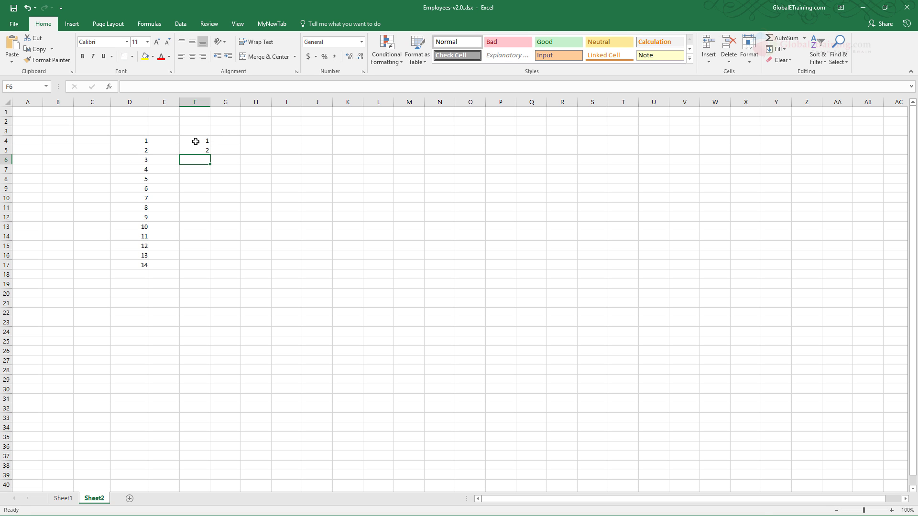
{"action": "left_click_drag", "start_coordinate": [196, 142], "coordinate": [210, 277]}
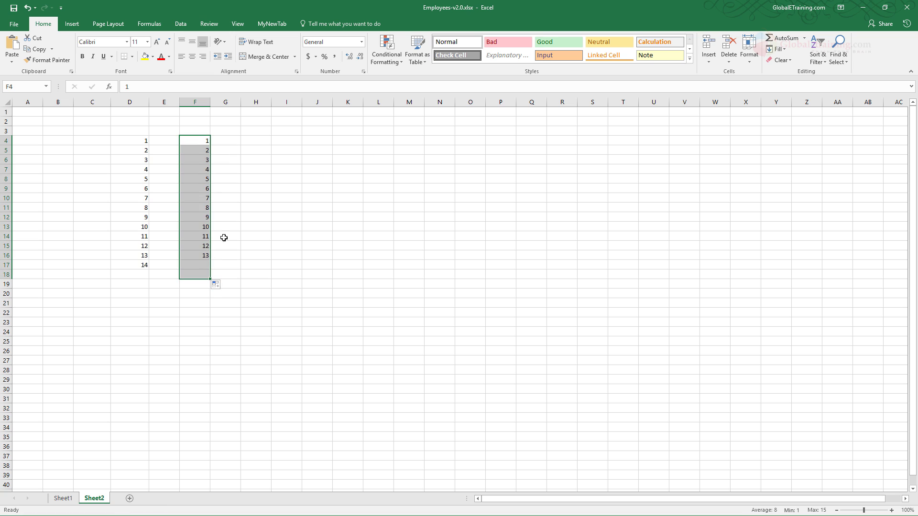
{"action": "left_click", "coordinate": [419, 237]}
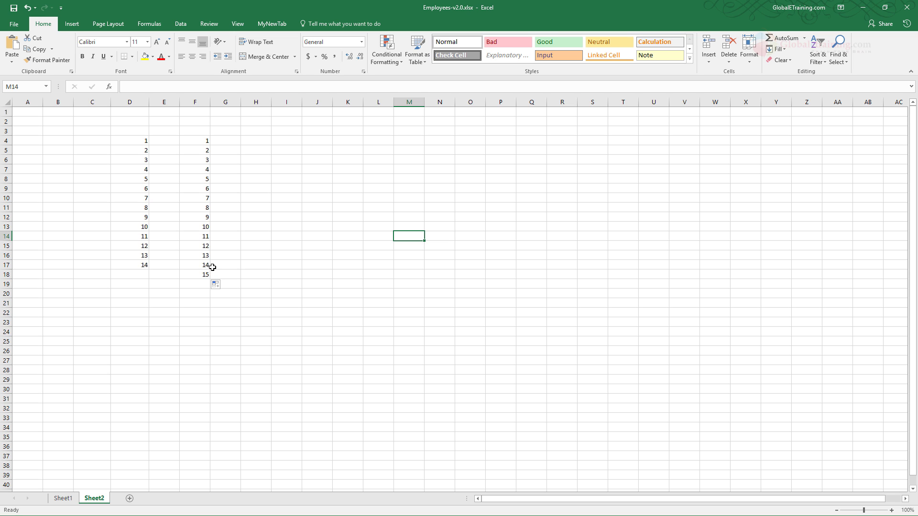
- Enter 10 and 20 in H4:H5 and extend the pattern down to 150 in H18
{"action": "left_click", "coordinate": [255, 142]}
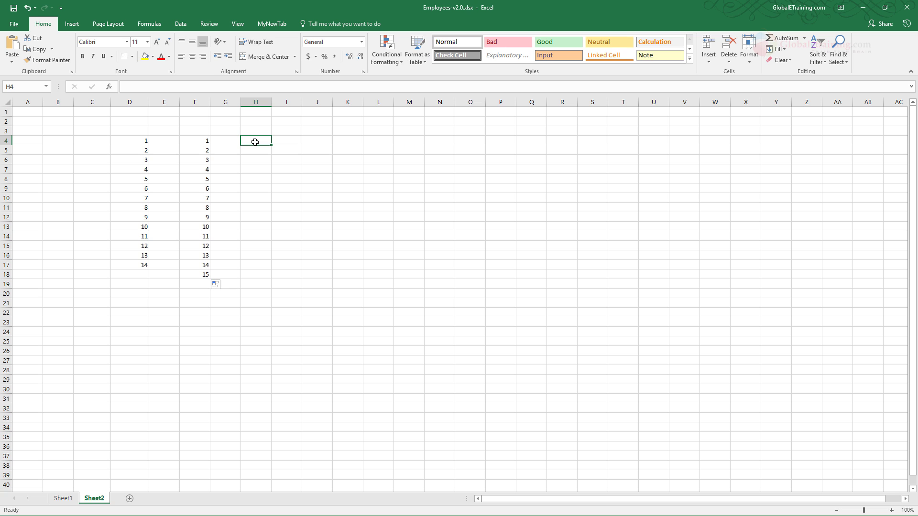
{"action": "type", "text": "10"}
{"action": "key", "text": "Return"}
{"action": "type", "text": "20"}
{"action": "key", "text": "Return"}
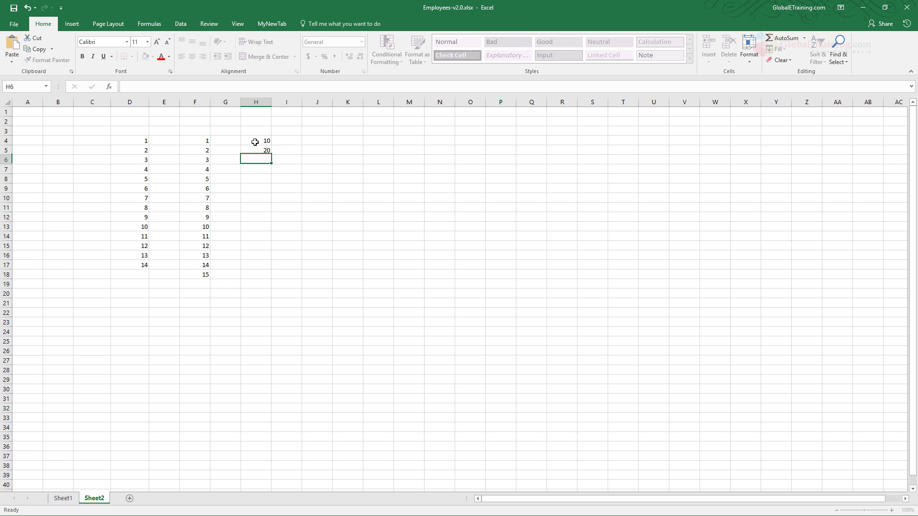
{"action": "left_click", "coordinate": [262, 140]}
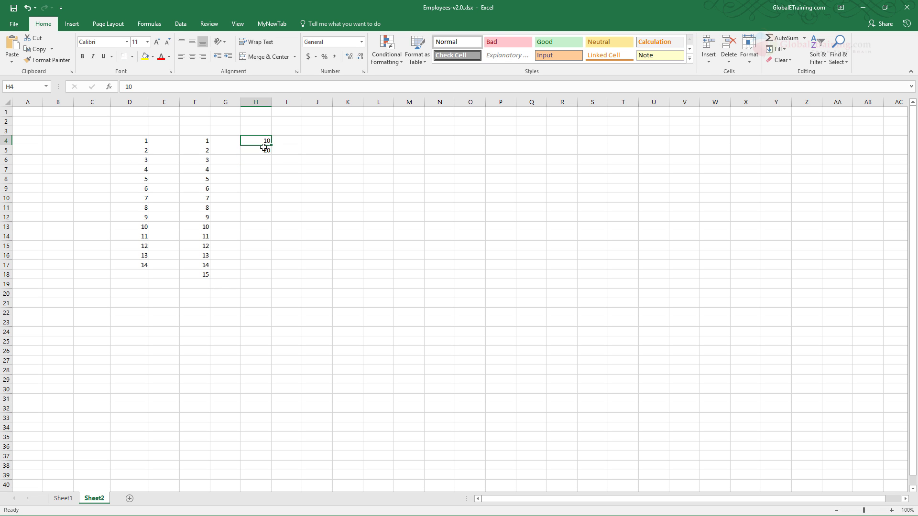
{"action": "left_click_drag", "start_coordinate": [262, 141], "coordinate": [264, 151]}
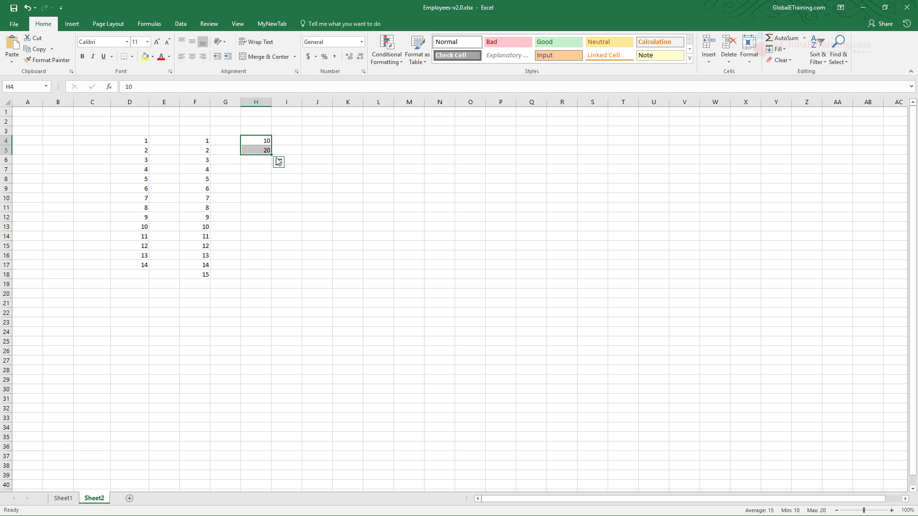
{"action": "left_click_drag", "start_coordinate": [270, 155], "coordinate": [267, 277]}
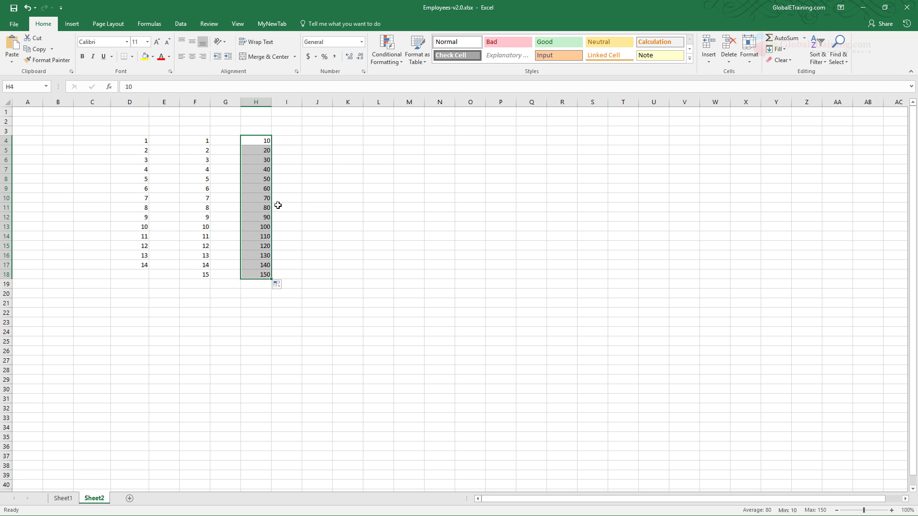
- Enter 5 and 10 in J4:J5 and extend the pattern down to 80 in J19
{"action": "left_click", "coordinate": [311, 139]}
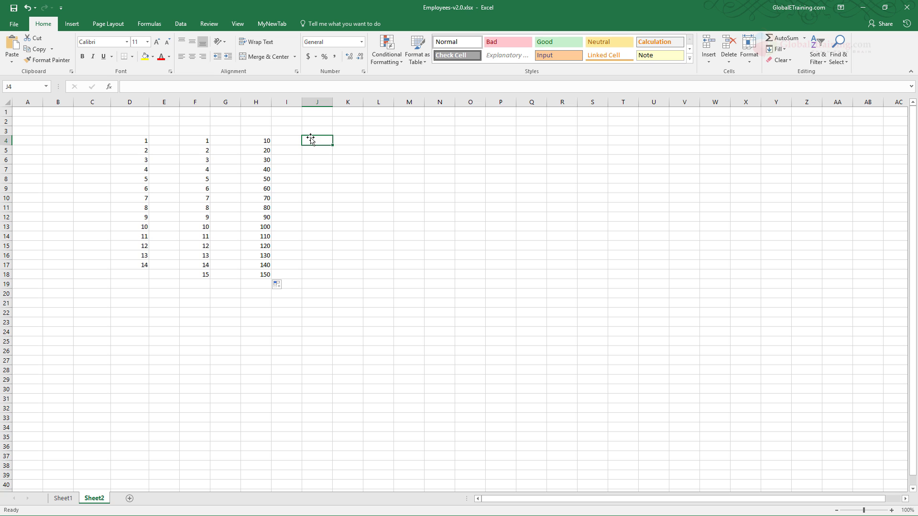
{"action": "type", "text": "5"}
{"action": "key", "text": "Return"}
{"action": "type", "text": "10"}
{"action": "key", "text": "Return"}
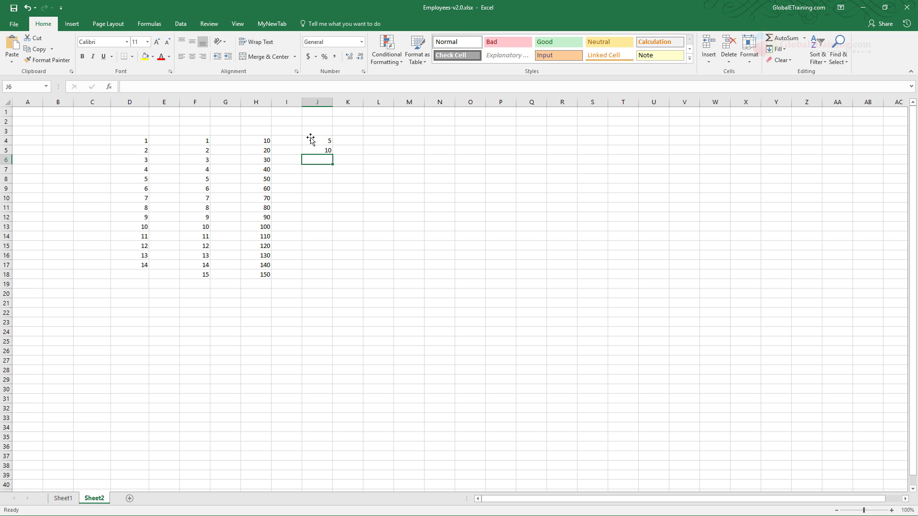
{"action": "left_click_drag", "start_coordinate": [315, 143], "coordinate": [325, 286]}
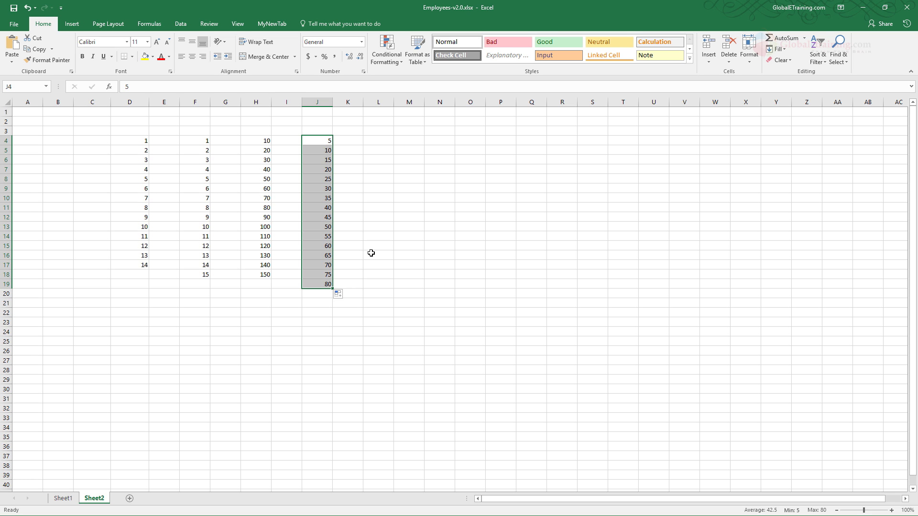
- Enter Sun in L4 and fill the abbreviated weekday series down to L18
{"action": "left_click", "coordinate": [376, 135]}
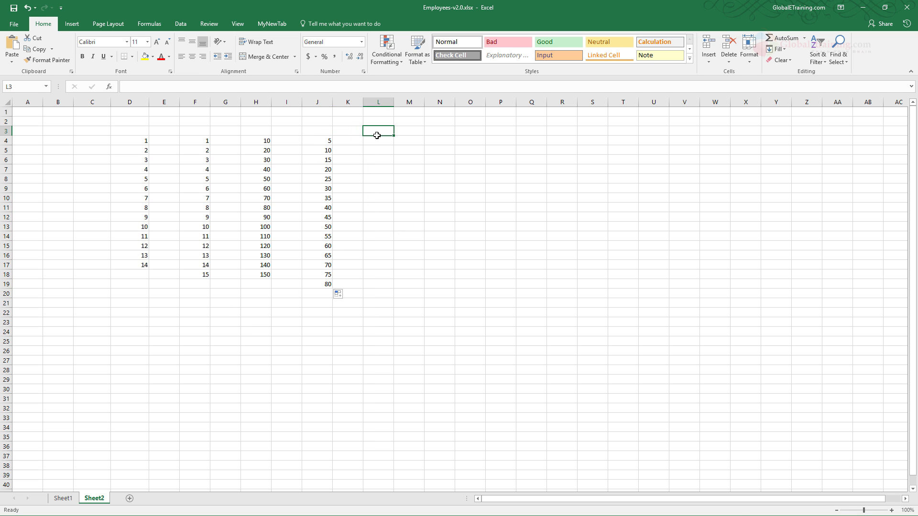
{"action": "key", "text": "Down"}
{"action": "type", "text": "Sun"}
{"action": "key", "text": "Return"}
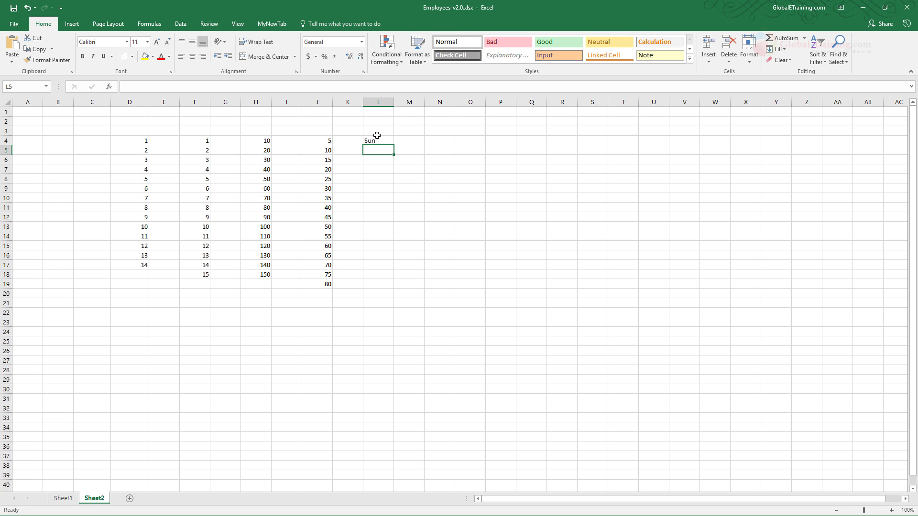
{"action": "left_click", "coordinate": [385, 140]}
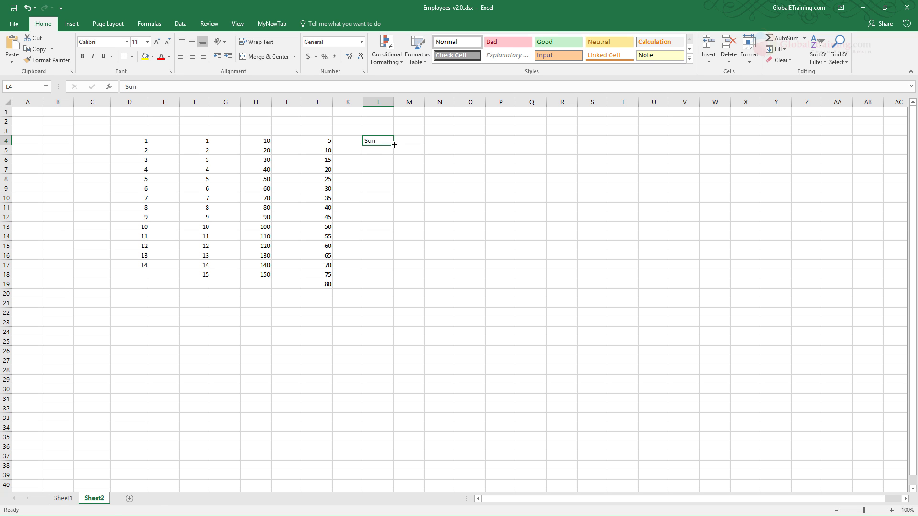
{"action": "left_click_drag", "start_coordinate": [393, 145], "coordinate": [390, 277]}
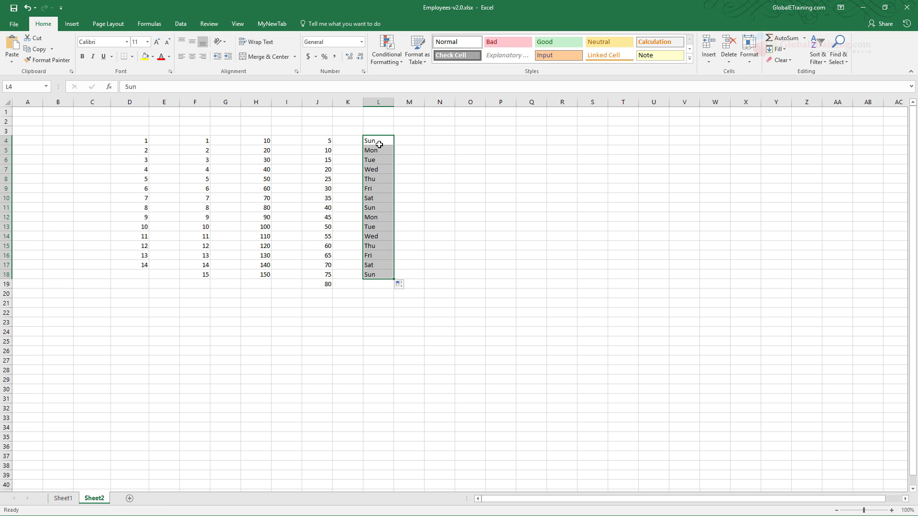
{"action": "left_click_drag", "start_coordinate": [375, 142], "coordinate": [374, 275]}
{"action": "left_click", "coordinate": [413, 235]}
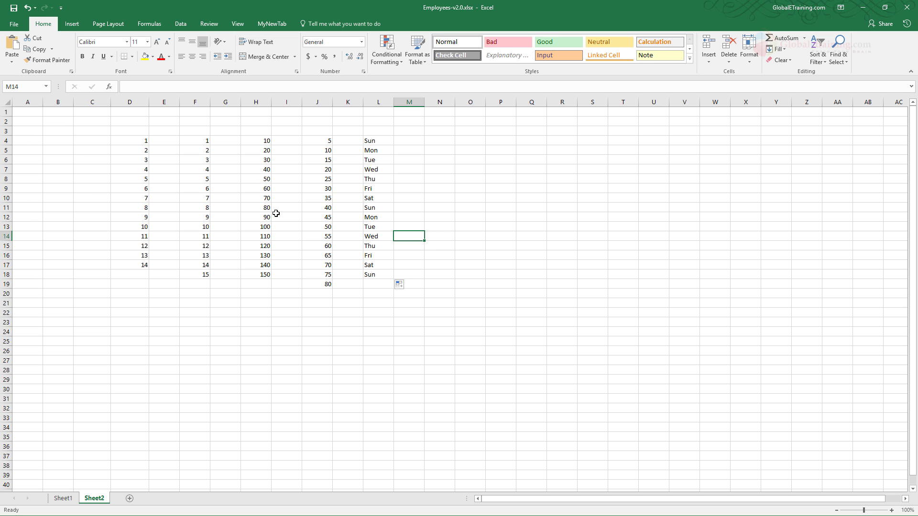
- Open the custom lists editor from the advanced Excel options
{"action": "left_click", "coordinate": [21, 28]}
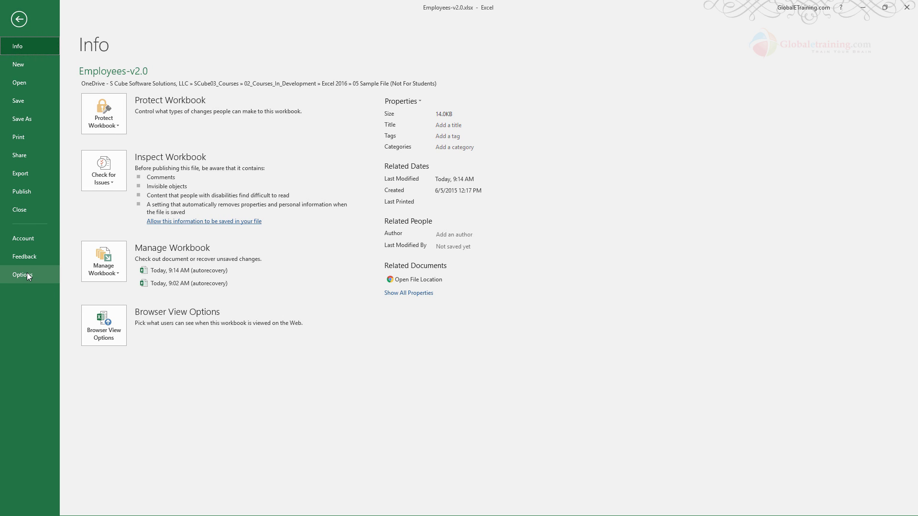
{"action": "left_click", "coordinate": [27, 273]}
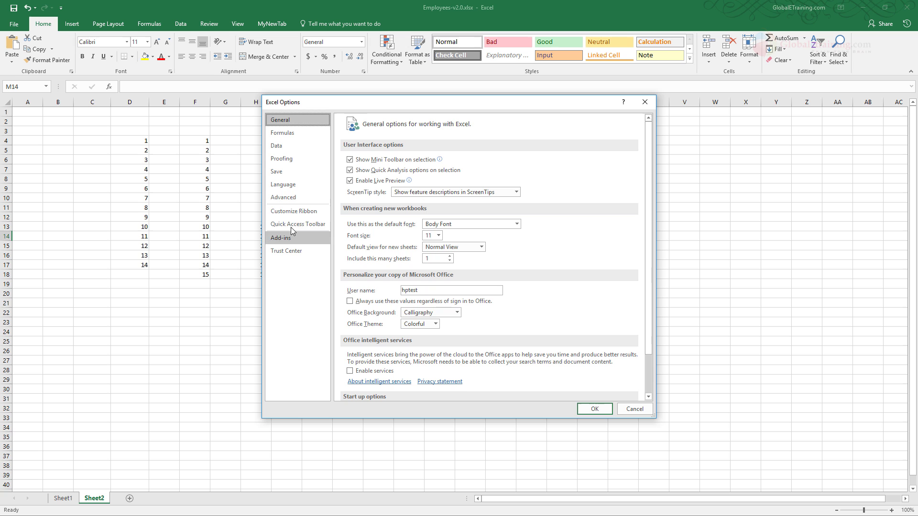
{"action": "left_click", "coordinate": [286, 197]}
{"action": "left_click_drag", "start_coordinate": [436, 110], "coordinate": [410, 47]}
{"action": "left_click_drag", "start_coordinate": [626, 98], "coordinate": [607, 295]}
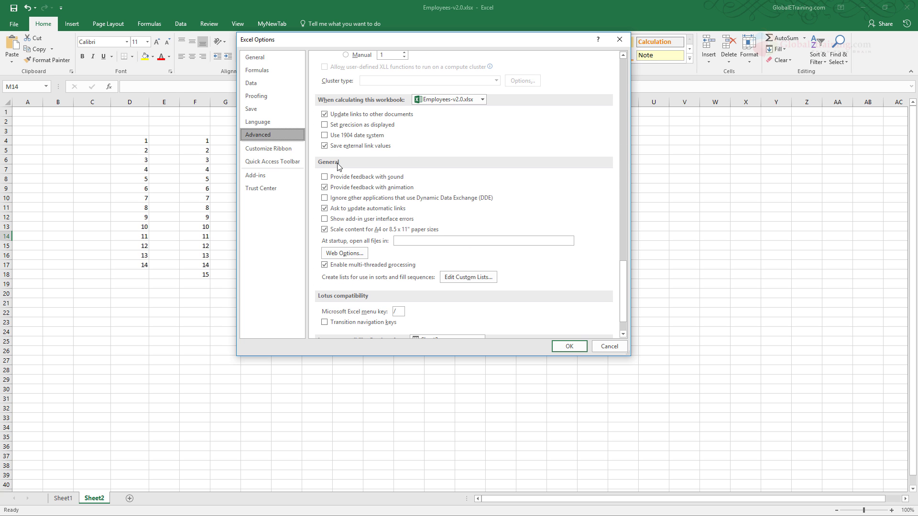
{"action": "left_click", "coordinate": [478, 279]}
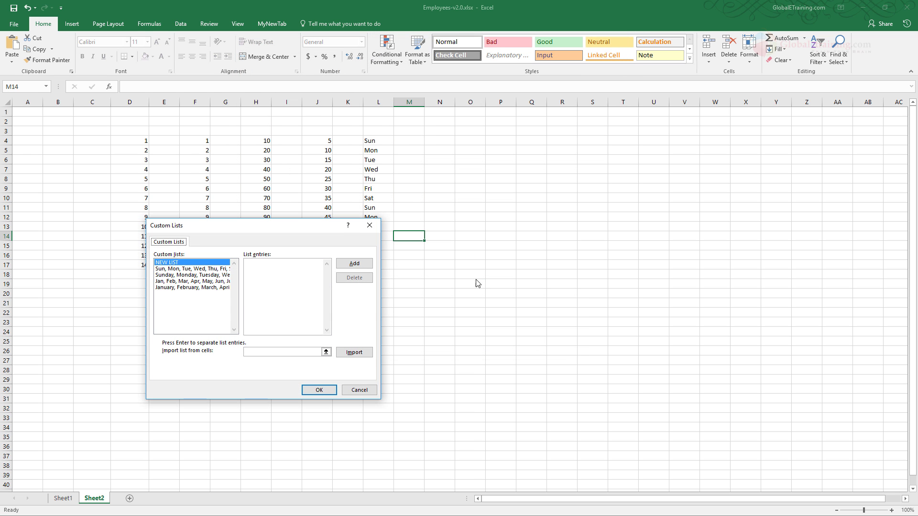
- Review the entries of the four built-in weekday and month lists
{"action": "left_click", "coordinate": [164, 270]}
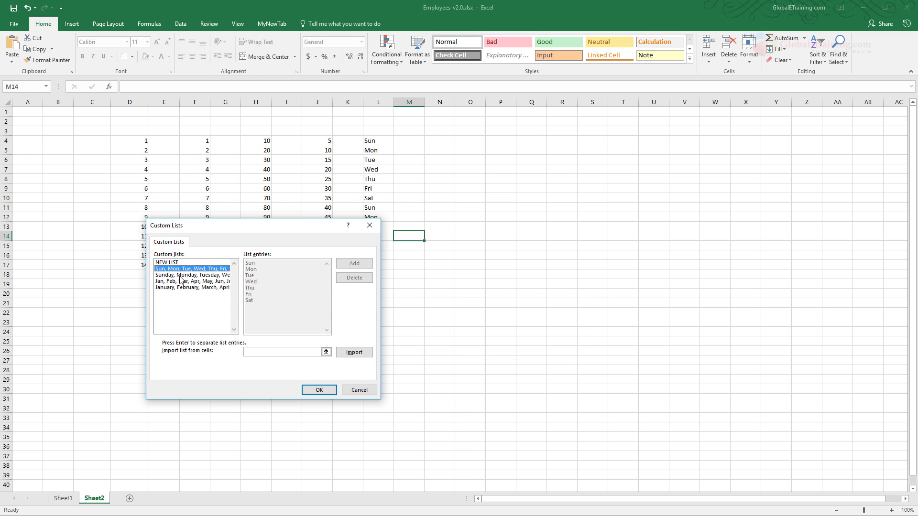
{"action": "left_click", "coordinate": [181, 276]}
{"action": "left_click", "coordinate": [182, 282]}
{"action": "left_click", "coordinate": [182, 289]}
- Create a new custom list with the entries Austin, New York, DC and Houston, and save the options
{"action": "left_click", "coordinate": [172, 262]}
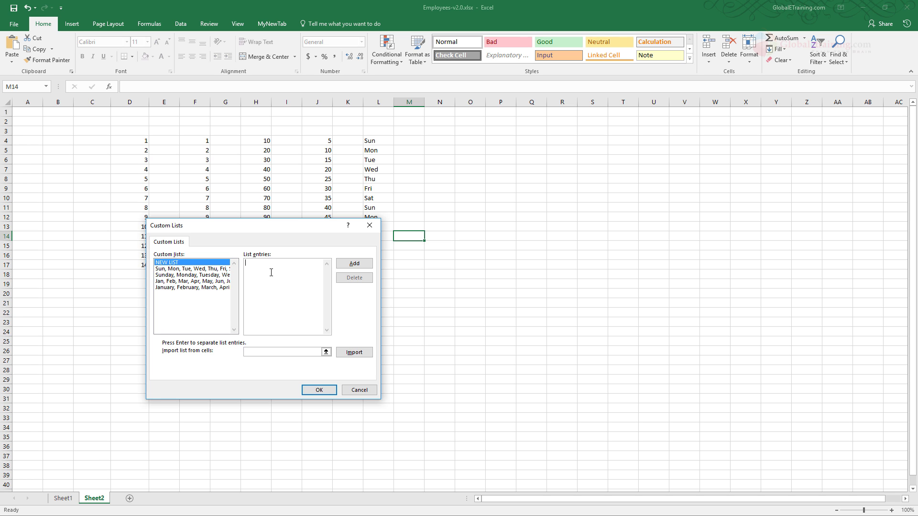
{"action": "type", "text": "Austin "}
{"action": "type", "text": "New Yor"}
{"action": "type", "text": "k"}
{"action": "key", "text": "Return"}
{"action": "type", "text": "DC"}
{"action": "key", "text": "Return"}
{"action": "type", "text": "Houston"}
{"action": "left_click", "coordinate": [354, 263]}
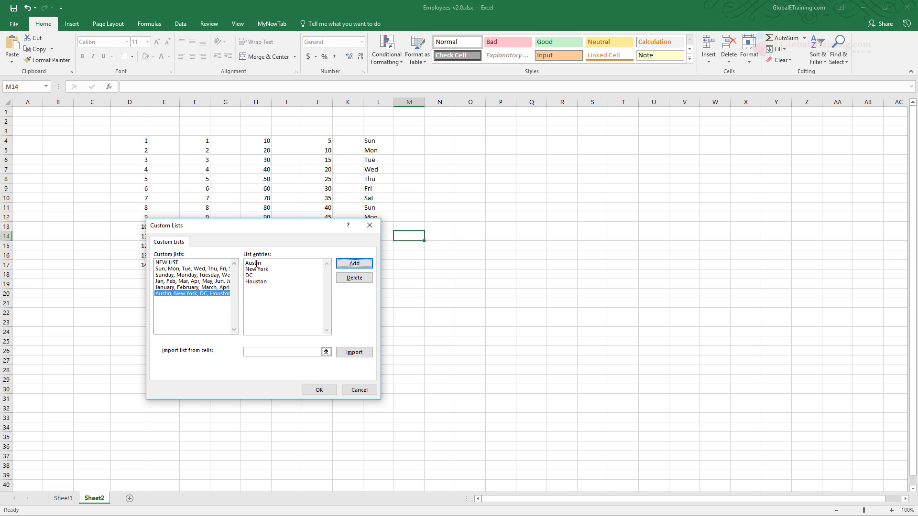
{"action": "left_click", "coordinate": [320, 391]}
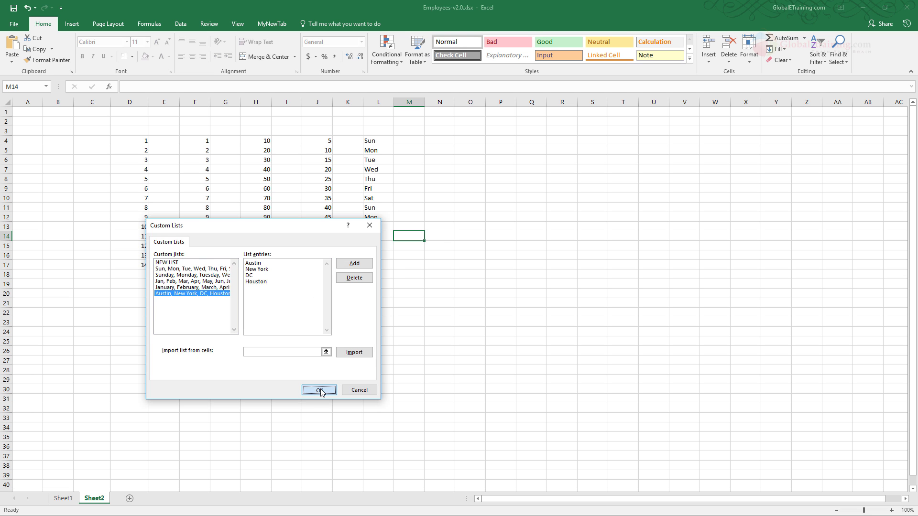
{"action": "left_click", "coordinate": [569, 347]}
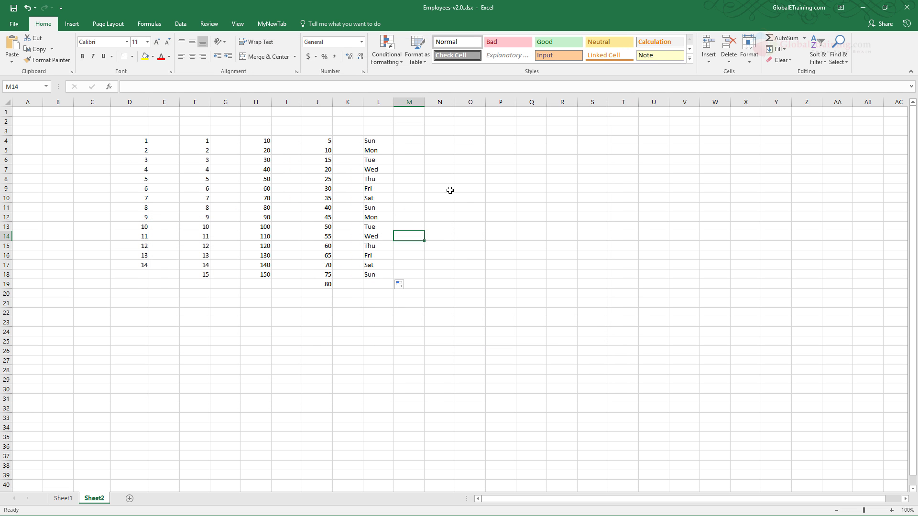
- Enter Austin in N4 and fill the custom city list down to N7
{"action": "left_click", "coordinate": [447, 141]}
{"action": "type", "text": "Austin"}
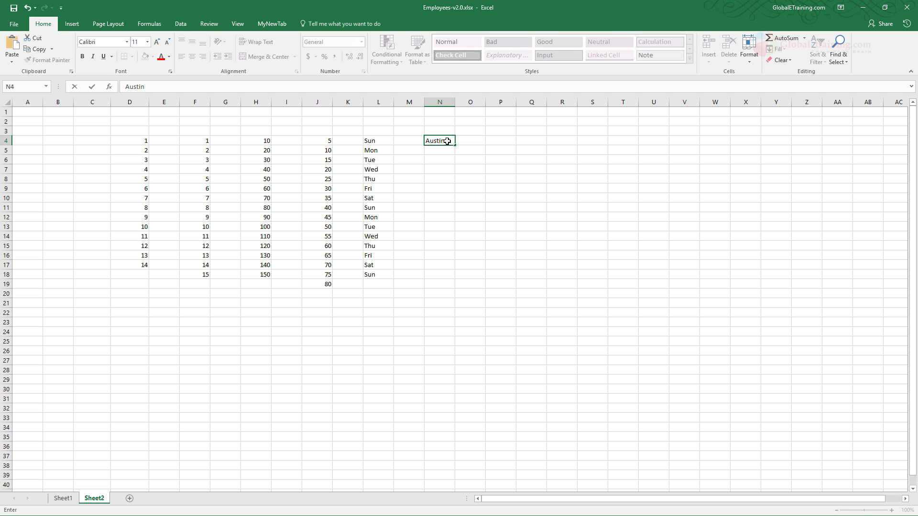
{"action": "left_click", "coordinate": [503, 170]}
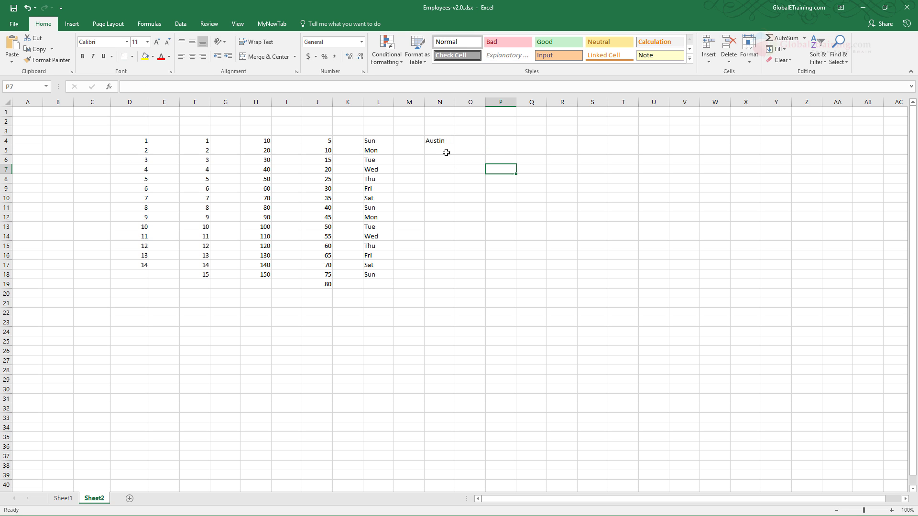
{"action": "left_click", "coordinate": [444, 142]}
{"action": "left_click_drag", "start_coordinate": [455, 145], "coordinate": [458, 179]}
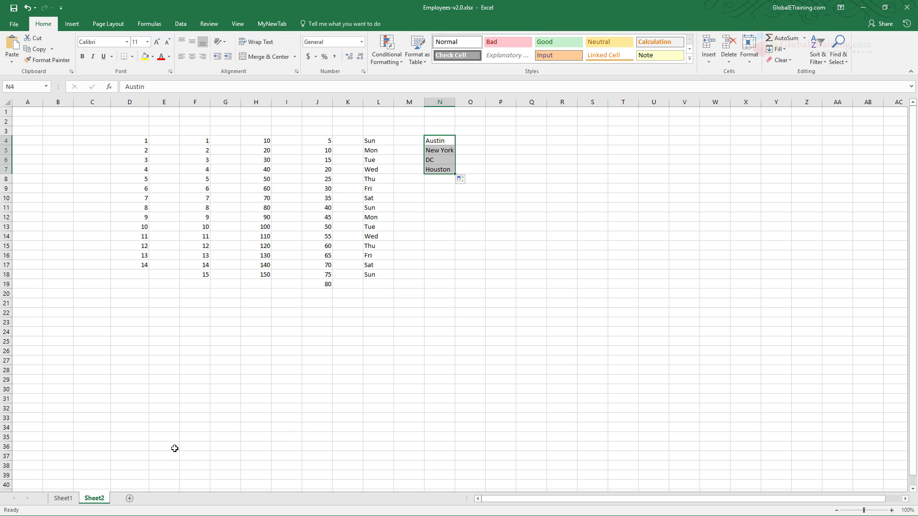
- Switch to Sheet1 with the employee first names and open the custom lists editor from the advanced options
{"action": "left_click", "coordinate": [65, 499]}
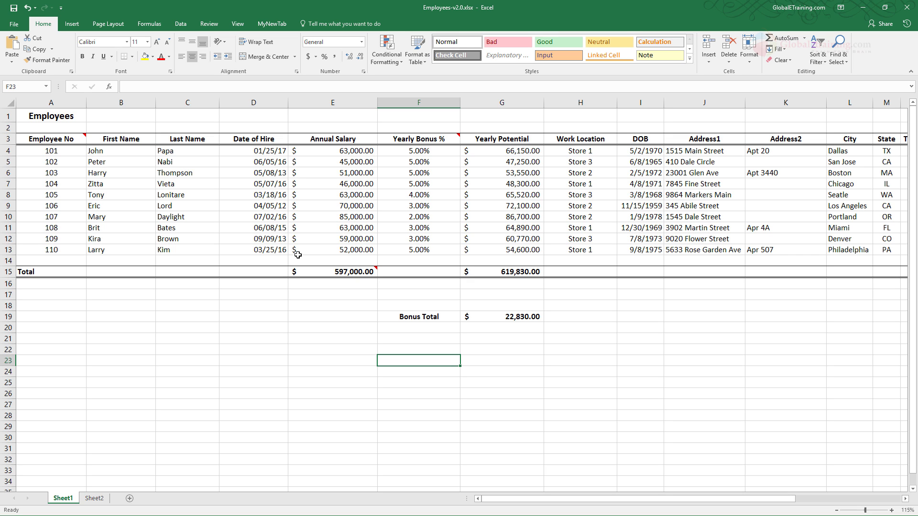
{"action": "left_click_drag", "start_coordinate": [108, 154], "coordinate": [99, 251]}
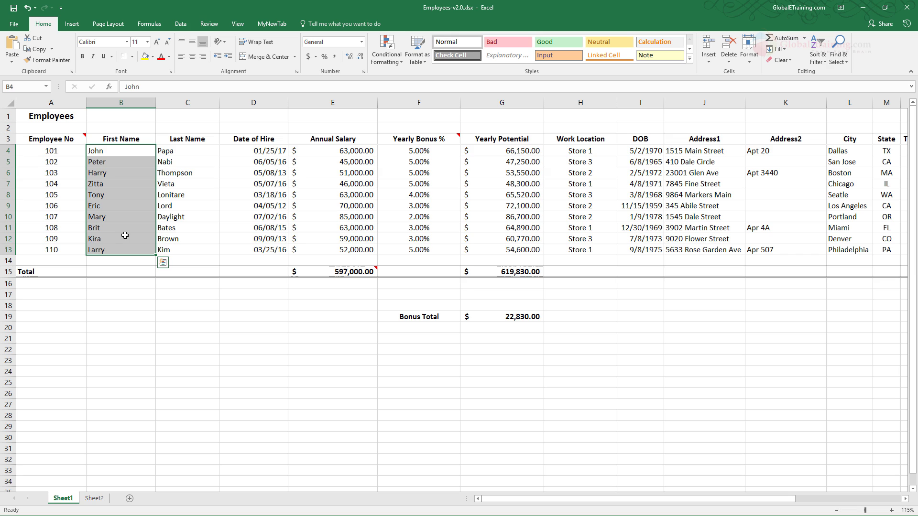
{"action": "left_click", "coordinate": [143, 227]}
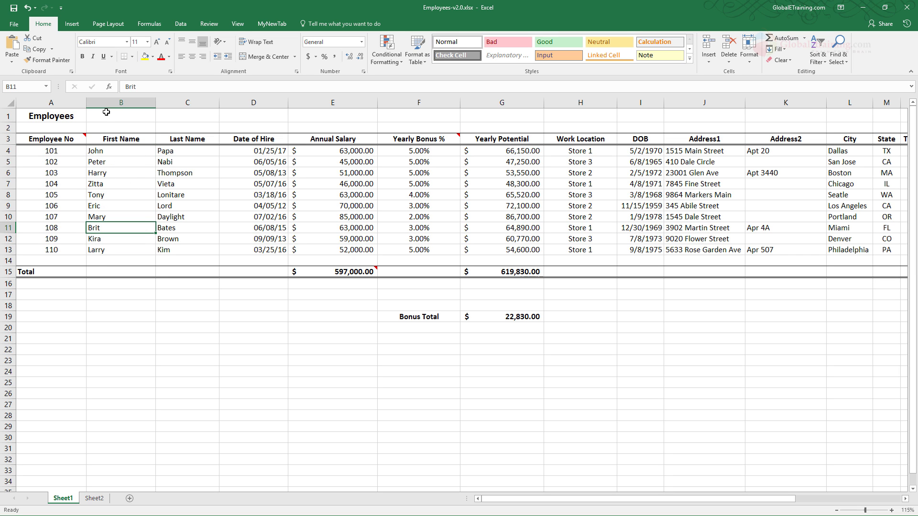
{"action": "left_click", "coordinate": [22, 28]}
{"action": "left_click", "coordinate": [15, 274]}
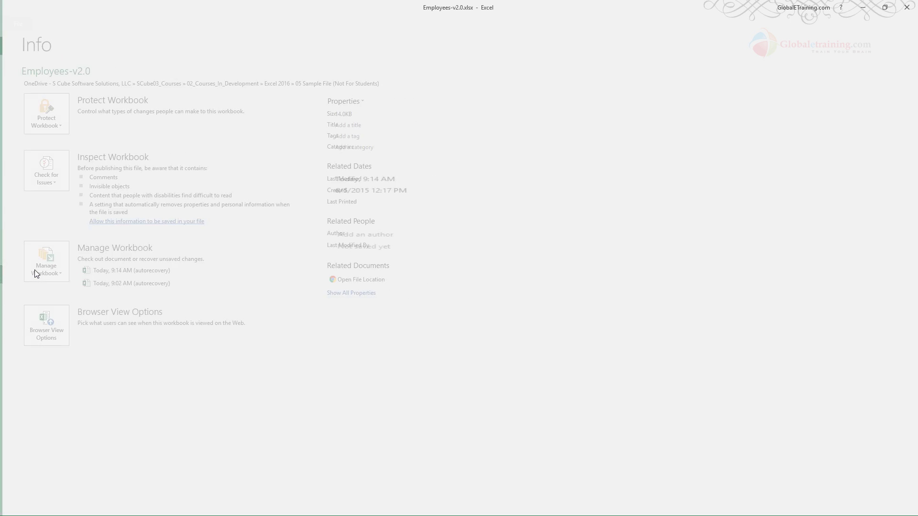
{"action": "left_click", "coordinate": [258, 134]}
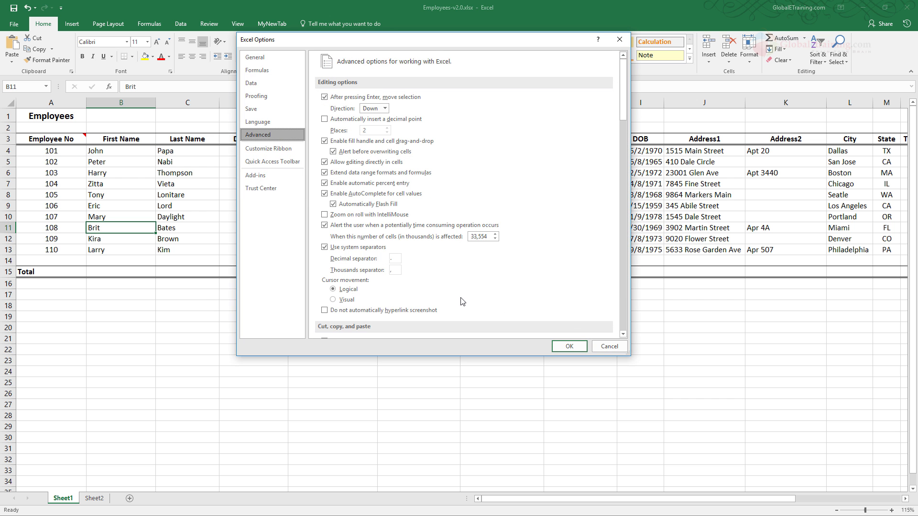
{"action": "scroll", "coordinate": [626, 328], "scroll_direction": "down", "scroll_amount": 10}
{"action": "scroll", "coordinate": [625, 329], "scroll_direction": "down", "scroll_amount": 10}
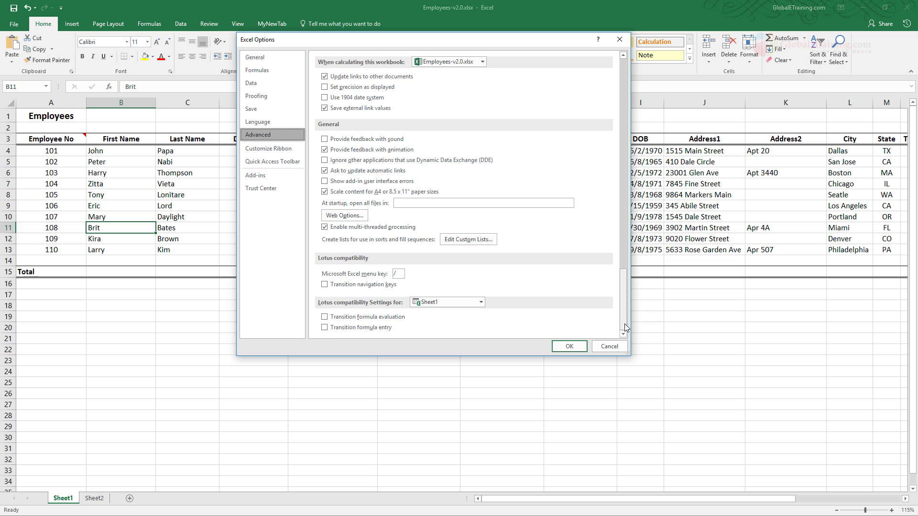
{"action": "left_click", "coordinate": [466, 242]}
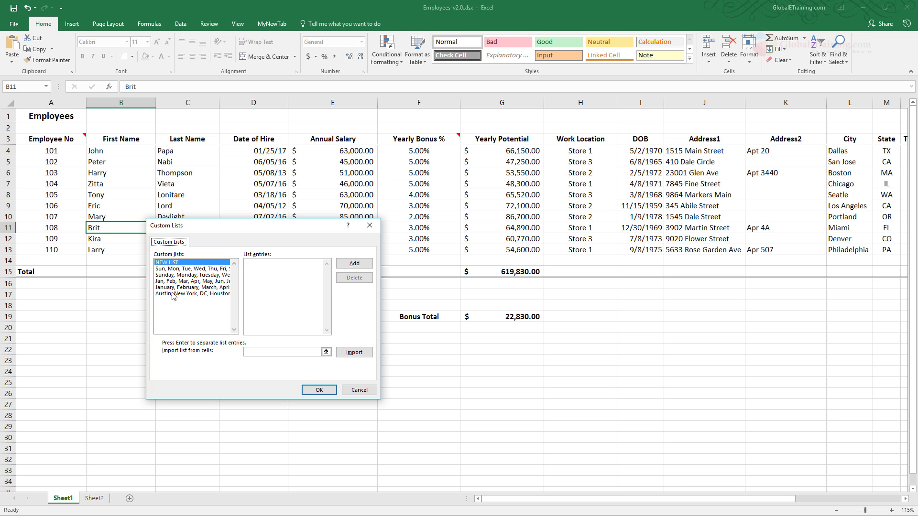
- Import the first names in B4:B13 as a custom list and save the options
{"action": "left_click", "coordinate": [326, 352]}
{"action": "left_click", "coordinate": [326, 353]}
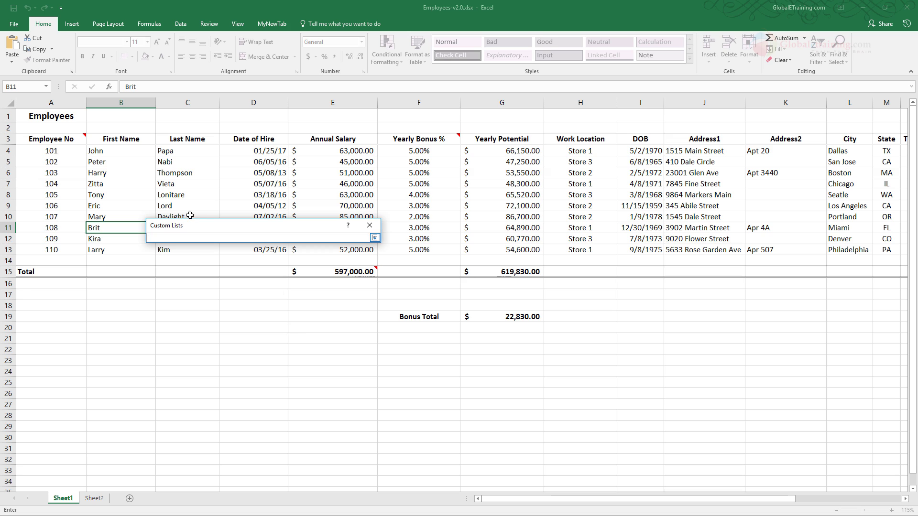
{"action": "left_click_drag", "start_coordinate": [95, 149], "coordinate": [124, 253]}
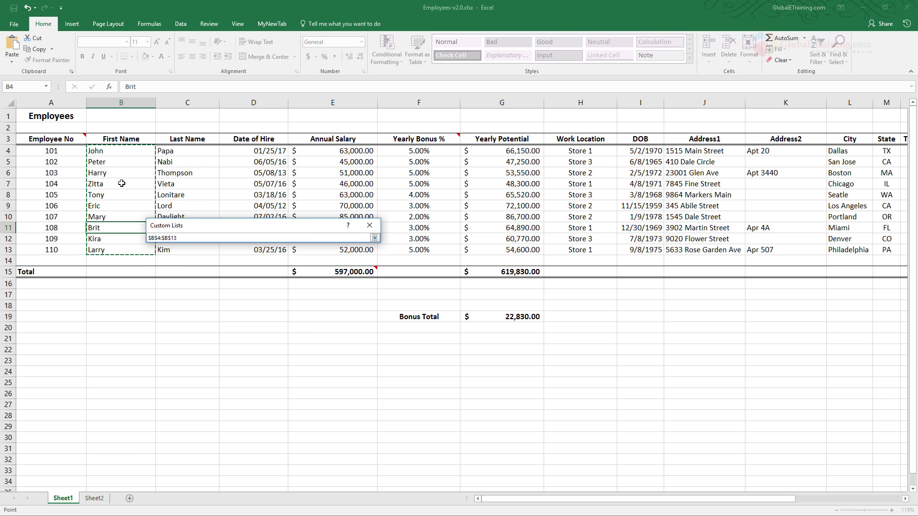
{"action": "left_click", "coordinate": [375, 238]}
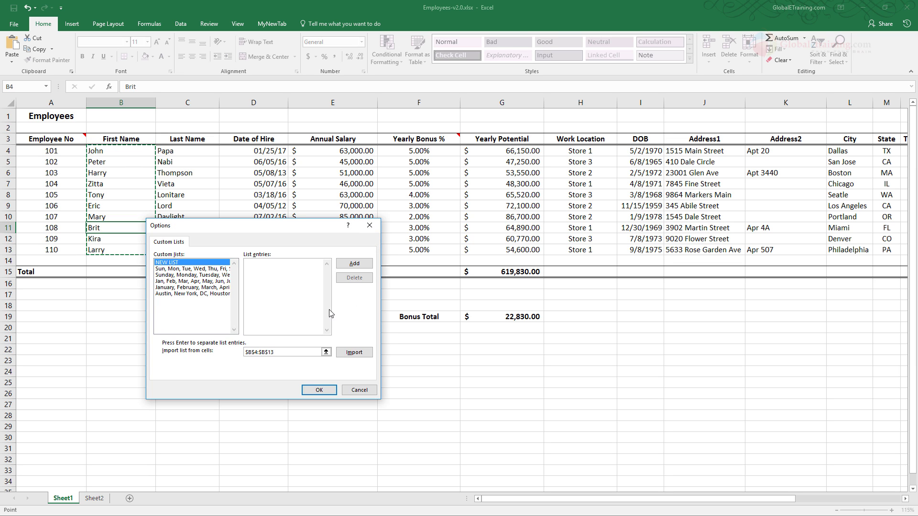
{"action": "left_click", "coordinate": [355, 353]}
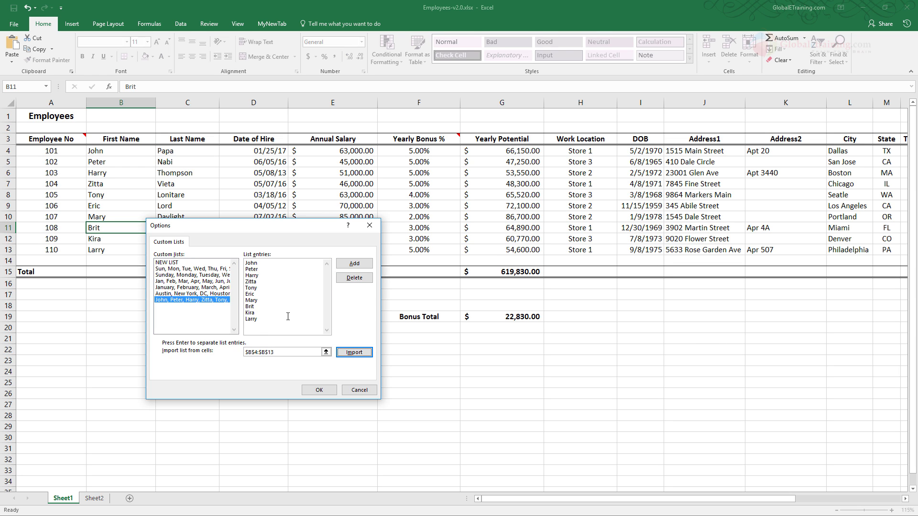
{"action": "left_click", "coordinate": [318, 390]}
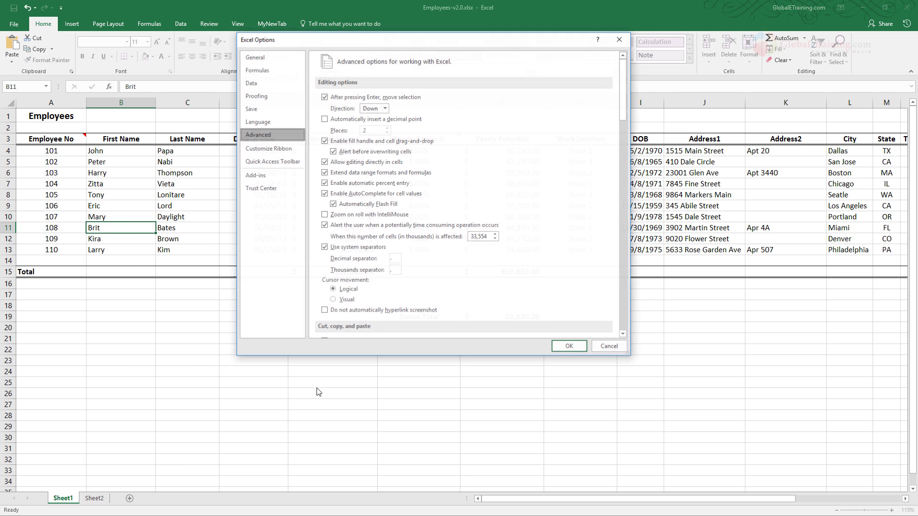
{"action": "left_click", "coordinate": [564, 345]}
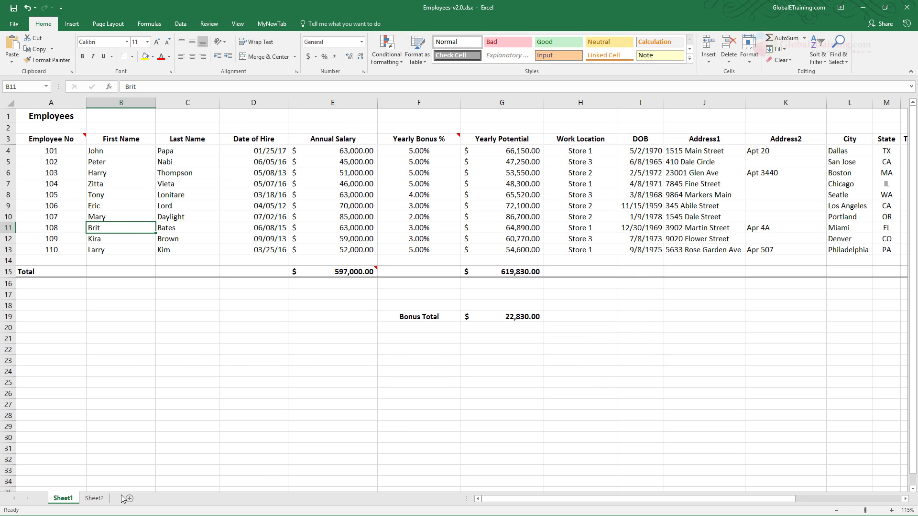
- Clear the contents of C3:P21 on Sheet2
{"action": "left_click", "coordinate": [103, 499]}
{"action": "left_click_drag", "start_coordinate": [91, 132], "coordinate": [497, 297]}
{"action": "key", "text": "Delete"}
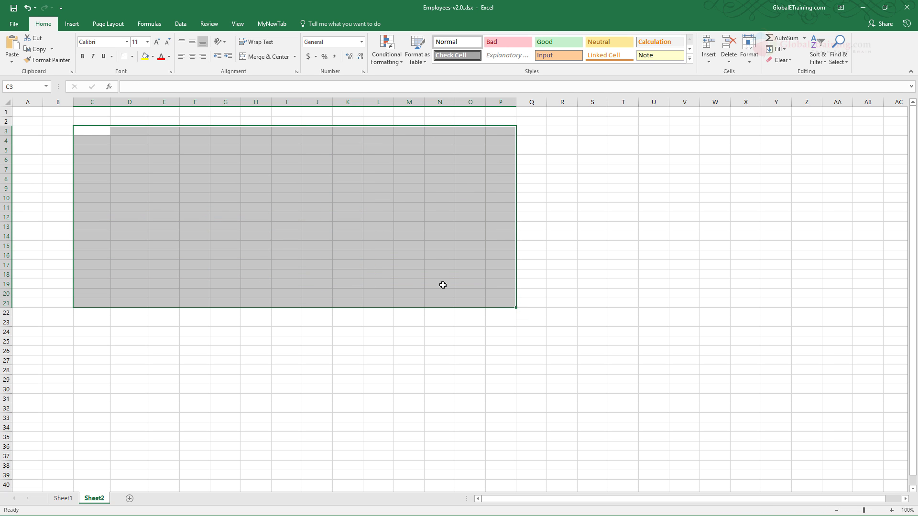
- Try to fill the name list by entering an employee's last name in C3 and extending it down to C20
{"action": "left_click", "coordinate": [84, 129]}
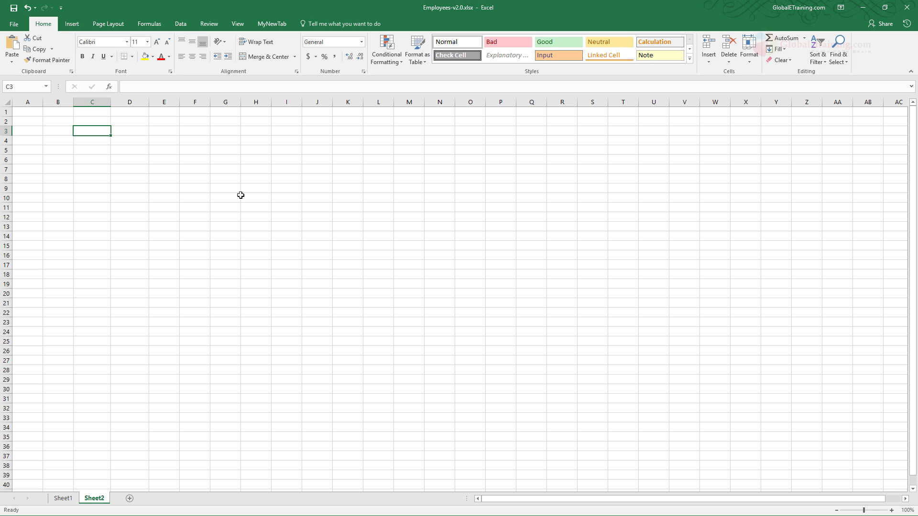
{"action": "type", "text": "Kim"}
{"action": "left_click", "coordinate": [273, 180]}
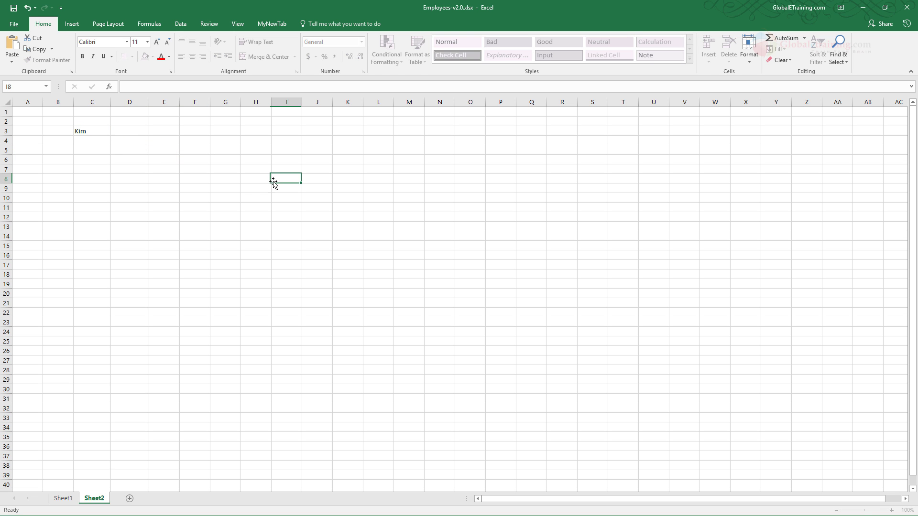
{"action": "left_click", "coordinate": [96, 130]}
{"action": "left_click_drag", "start_coordinate": [111, 136], "coordinate": [114, 295]}
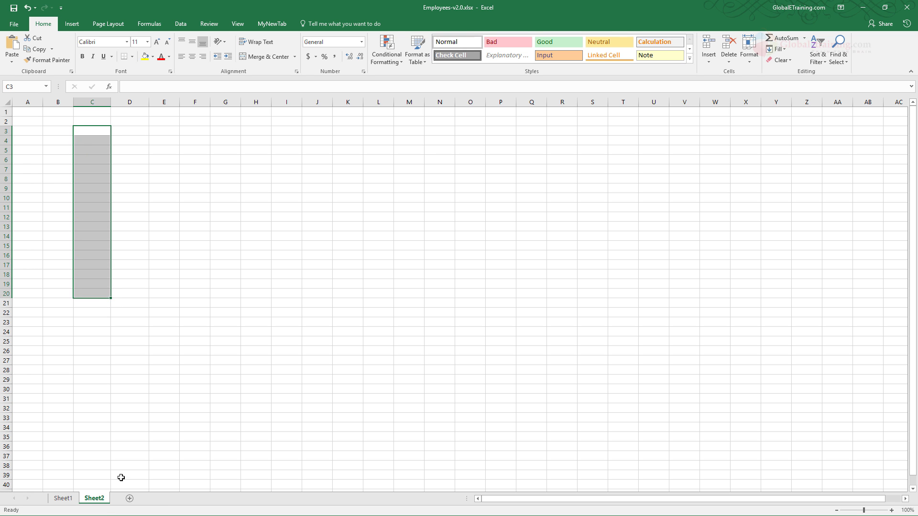
- Check the employee names on Sheet1, enter the second employee's first name in C3 of Sheet2 and fill down to C16
{"action": "left_click", "coordinate": [70, 500]}
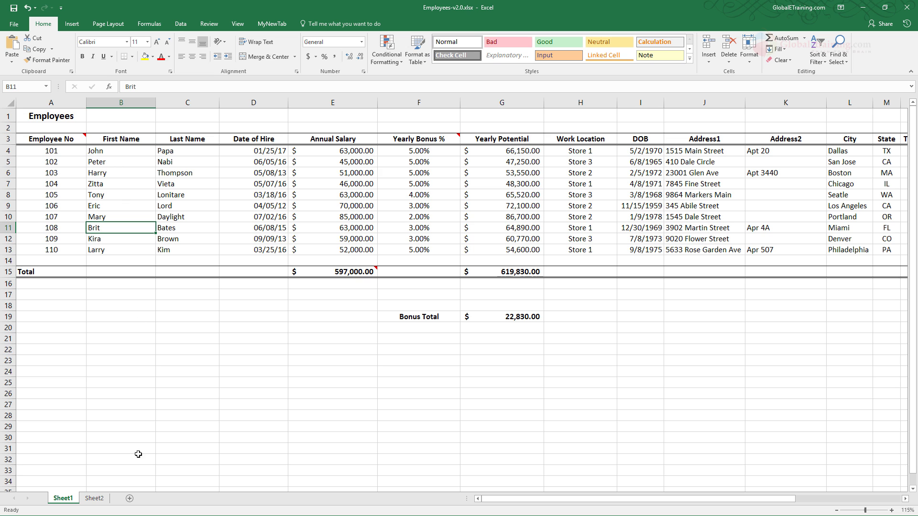
{"action": "left_click", "coordinate": [94, 498]}
{"action": "left_click", "coordinate": [97, 130]}
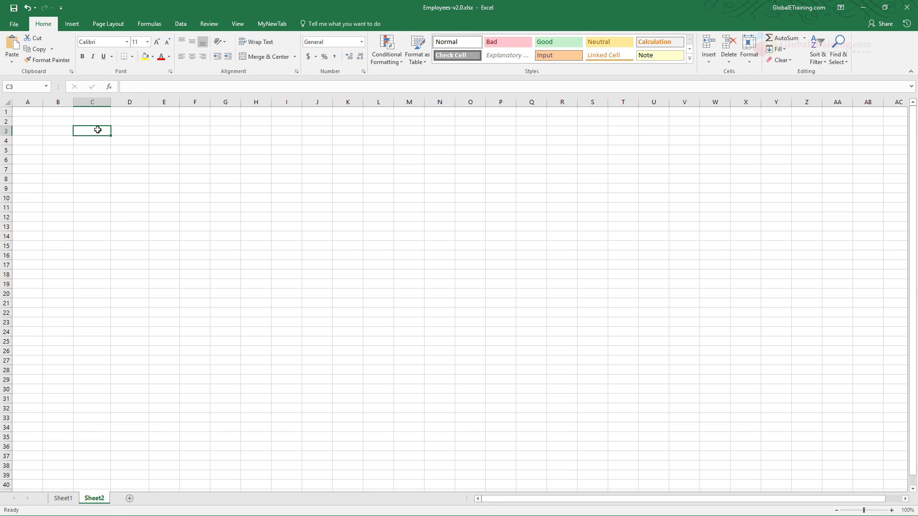
{"action": "type", "text": "Peter"}
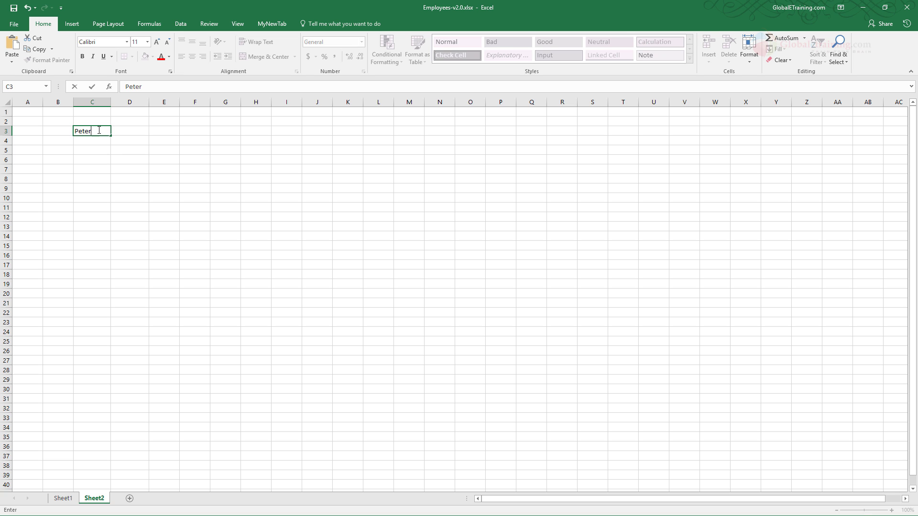
{"action": "left_click", "coordinate": [112, 157]}
{"action": "left_click", "coordinate": [103, 131]}
{"action": "left_click_drag", "start_coordinate": [110, 136], "coordinate": [106, 266]}
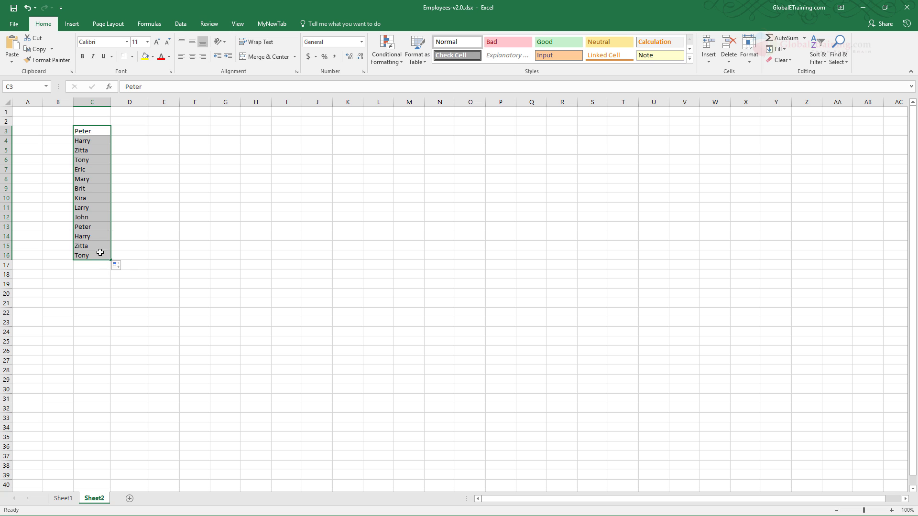
- Delete the repeated names in C13:C16
{"action": "left_click_drag", "start_coordinate": [90, 226], "coordinate": [95, 257]}
{"action": "left_click", "coordinate": [88, 216]}
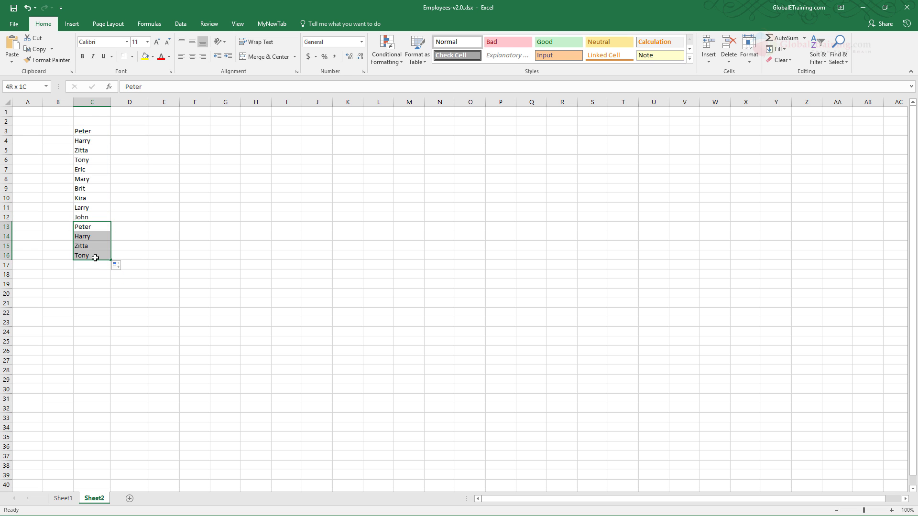
{"action": "key", "text": "Delete"}
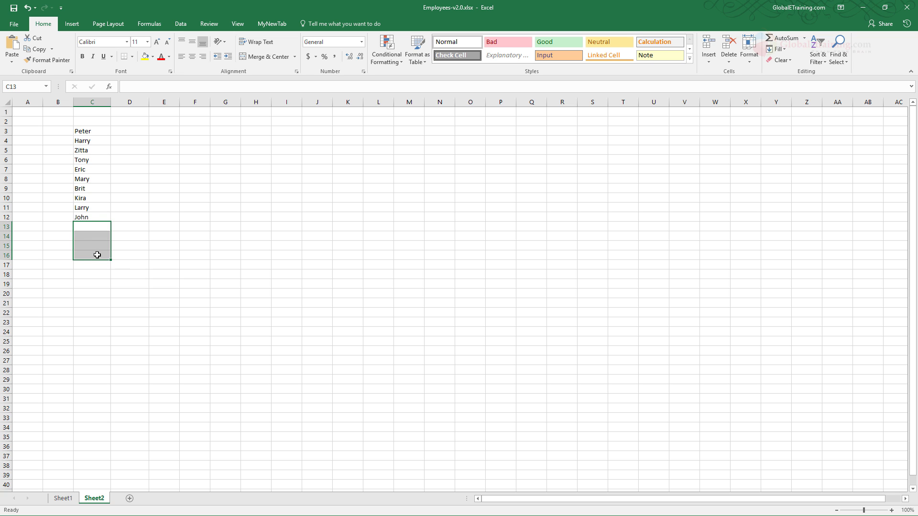
{"action": "left_click", "coordinate": [193, 256]}
{"action": "left_click_drag", "start_coordinate": [86, 129], "coordinate": [91, 216]}
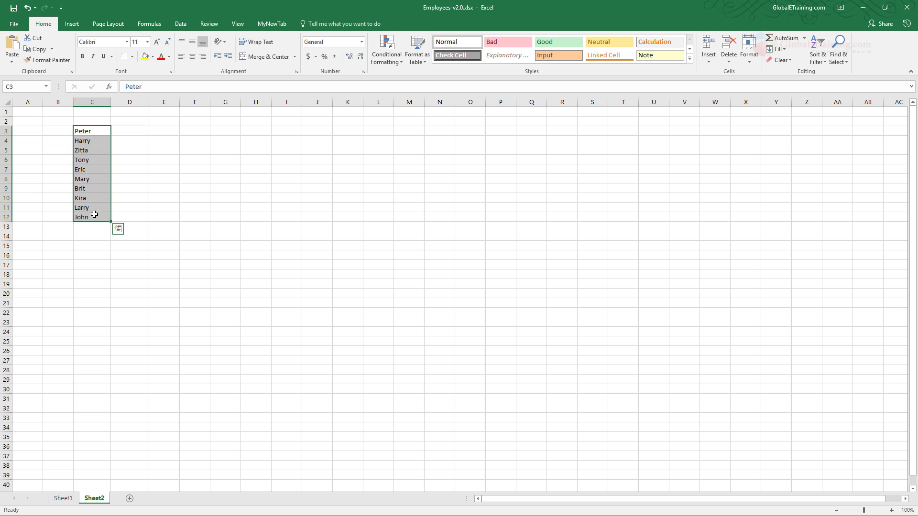
{"action": "left_click", "coordinate": [187, 188]}
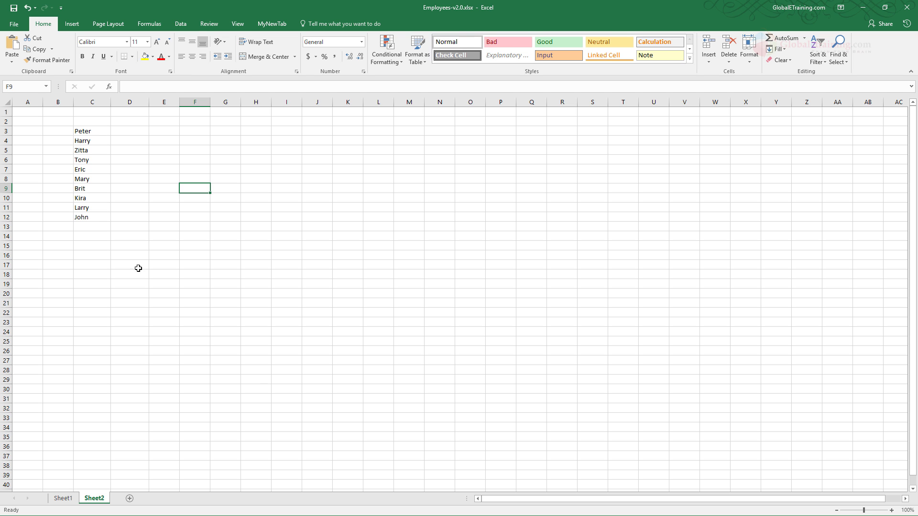
- Insert a blank column between Last Name and Date of Hire on Sheet1
{"action": "left_click", "coordinate": [72, 500]}
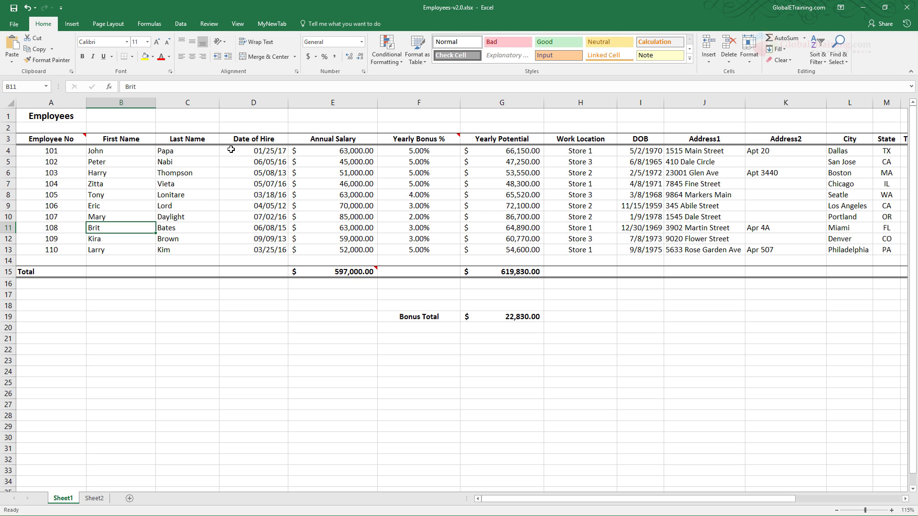
{"action": "right_click", "coordinate": [254, 106]}
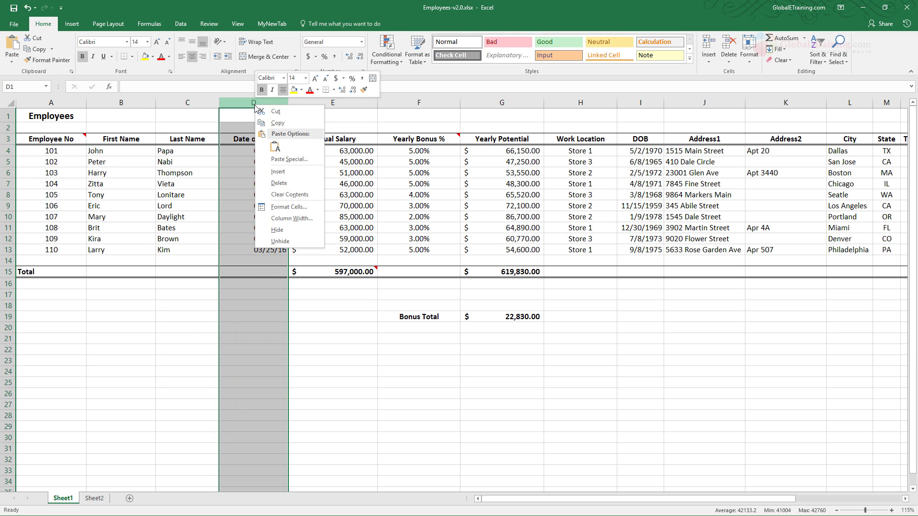
{"action": "left_click", "coordinate": [281, 172]}
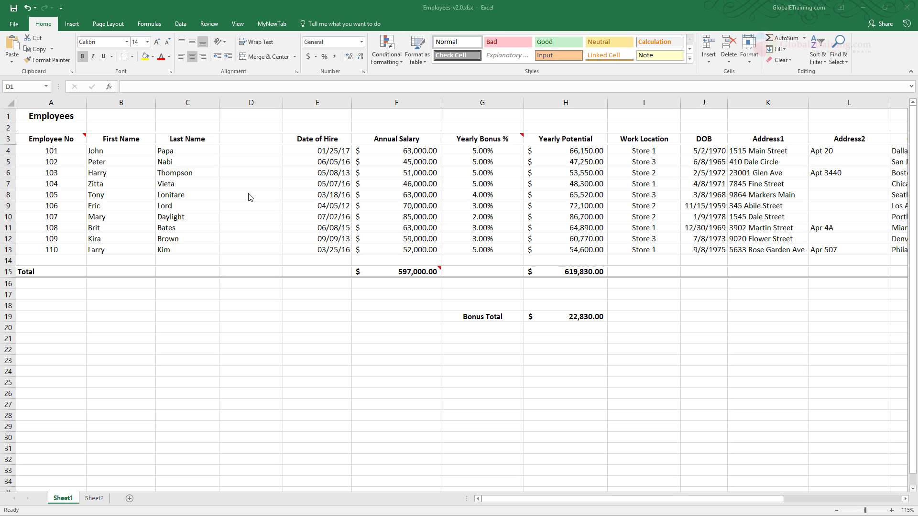
{"action": "left_click", "coordinate": [259, 104]}
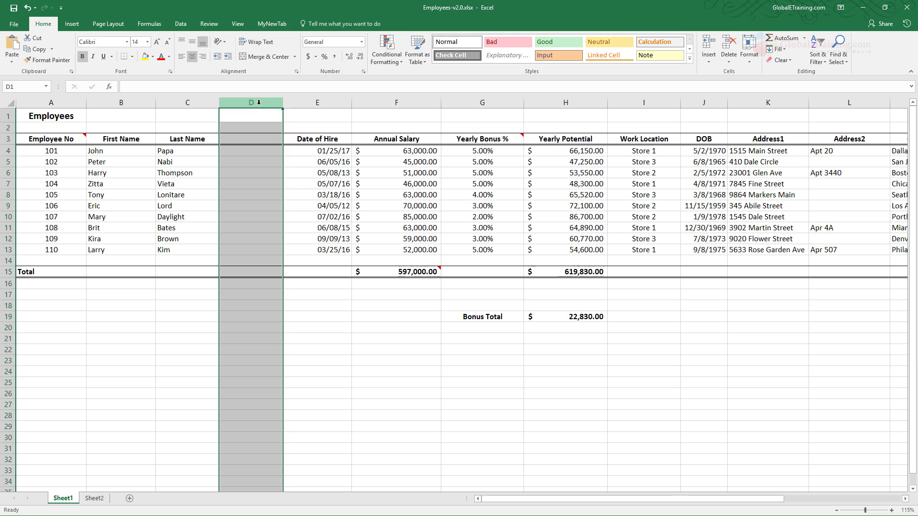
{"action": "right_click", "coordinate": [258, 104]}
{"action": "left_click", "coordinate": [335, 337]}
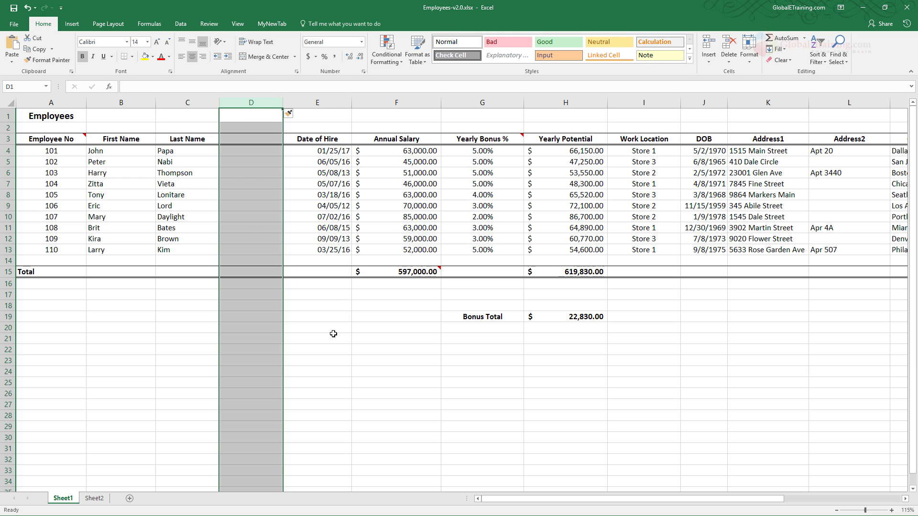
{"action": "left_click", "coordinate": [335, 338]}
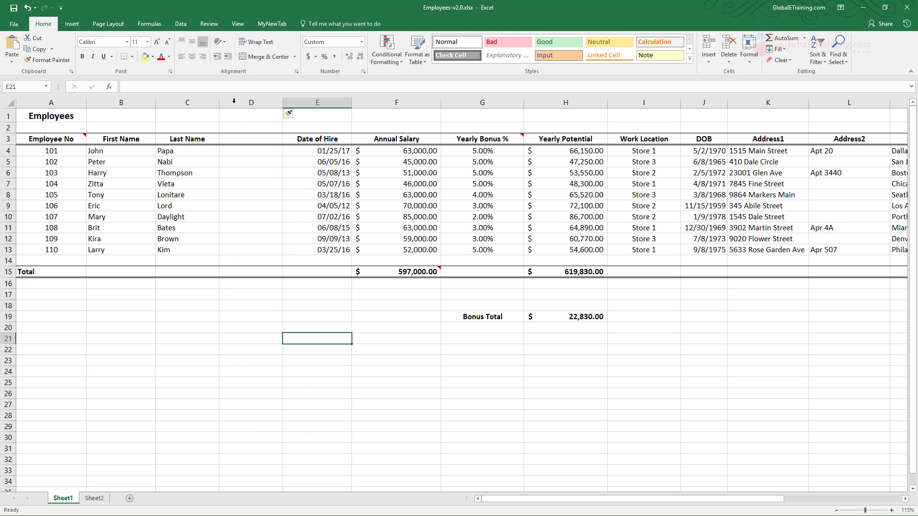
- Enter the heading "Last, First" in D3 for the new column
{"action": "left_click", "coordinate": [250, 140]}
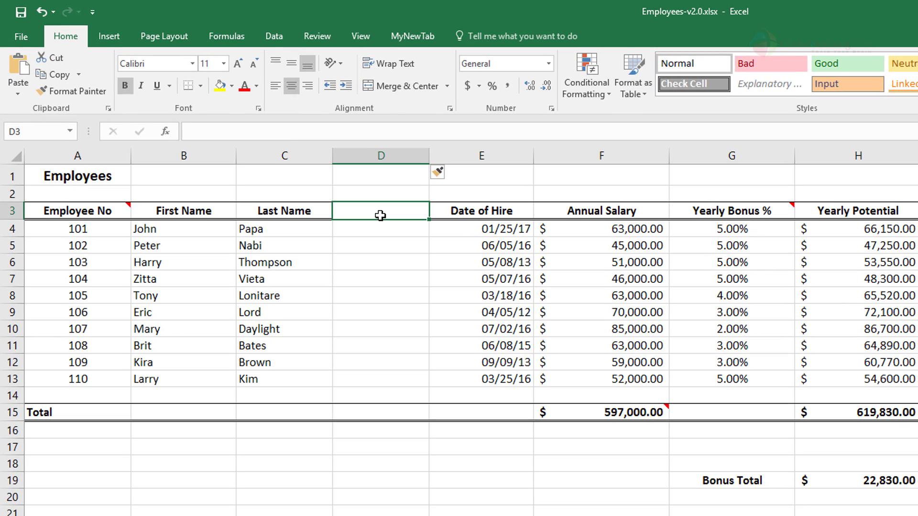
{"action": "type", "text": "Lastnam"}
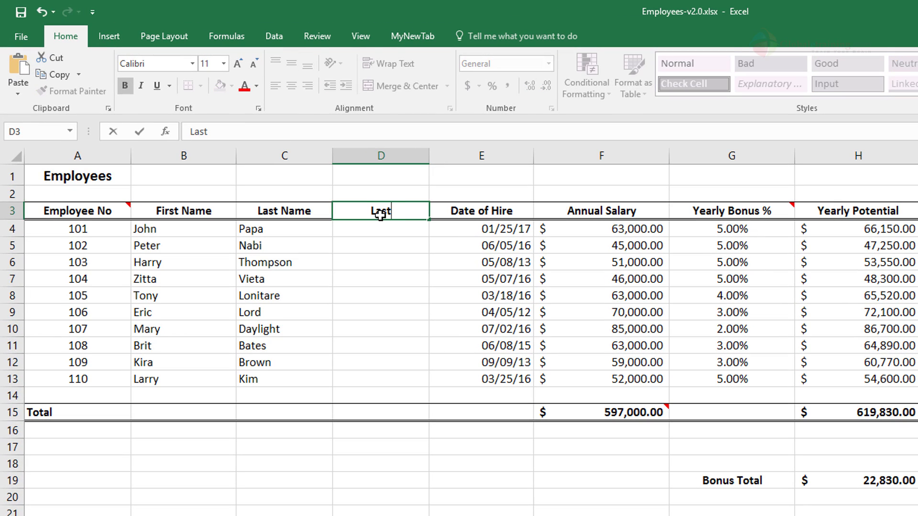
{"action": "key", "text": "BackSpace"}
{"action": "key", "text": "BackSpace"}
{"action": "key", "text": "BackSpace"}
{"action": "type", "text": ", Fi"}
{"action": "type", "text": "rst"}
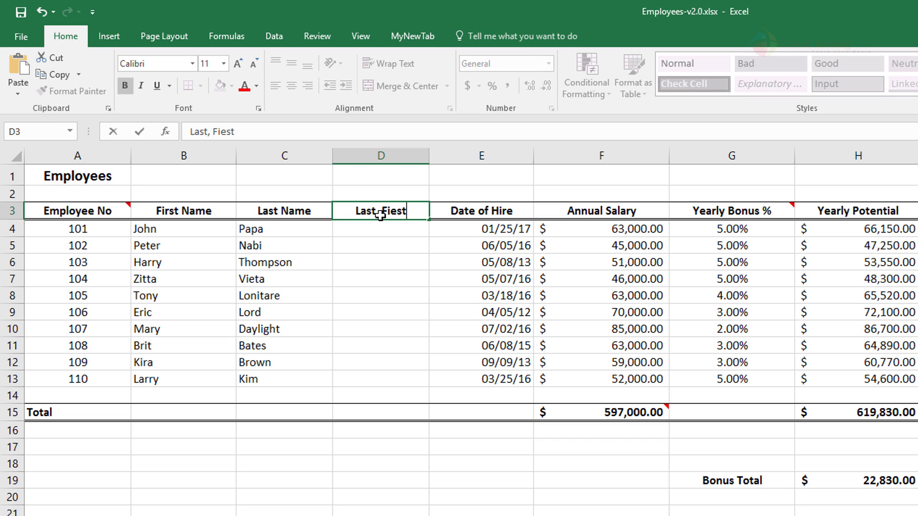
{"action": "key", "text": "Return"}
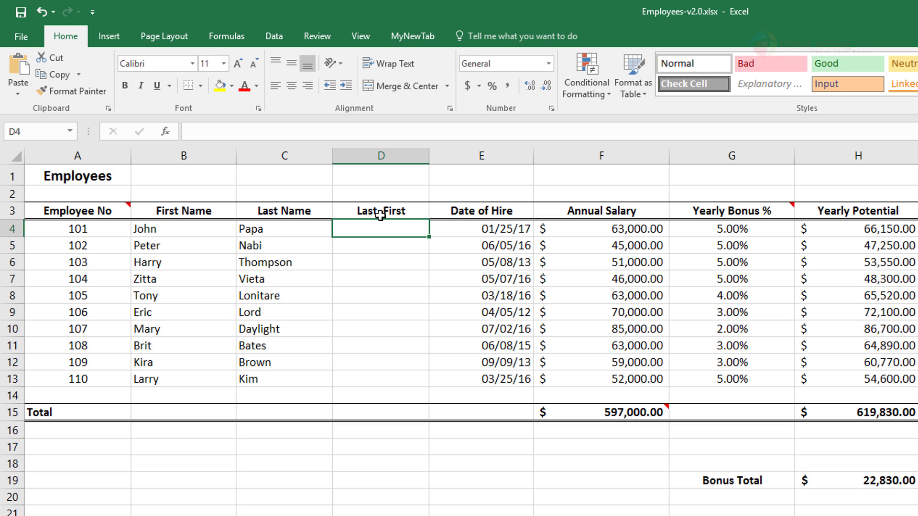
- Enter the first employee's last name, a comma and first name in D4, and Flash Fill D5:D13 in the same format
{"action": "type", "text": "Papa"}
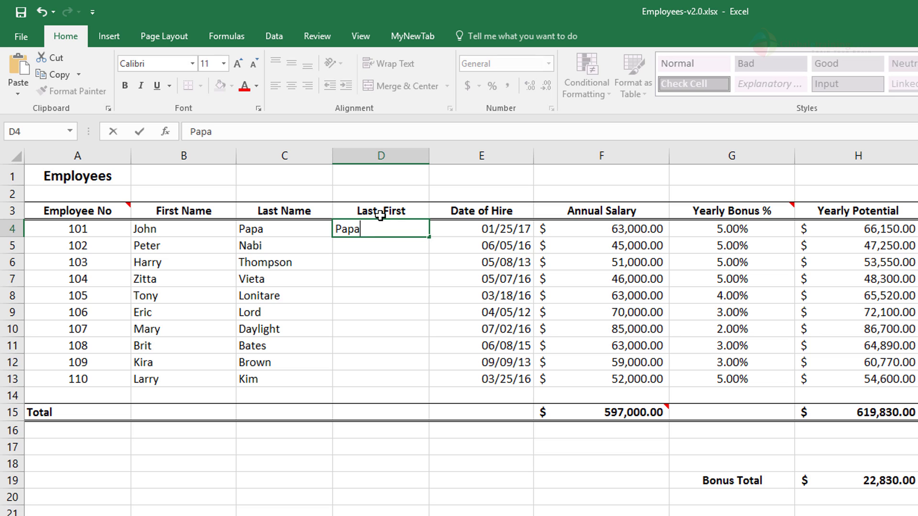
{"action": "type", "text": ", John"}
{"action": "key", "text": "Return"}
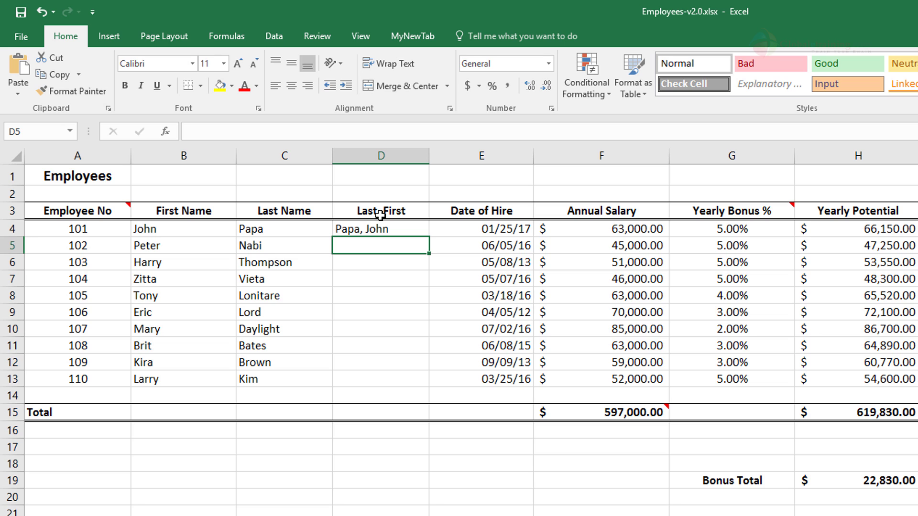
{"action": "type", "text": "nabi, Peter"}
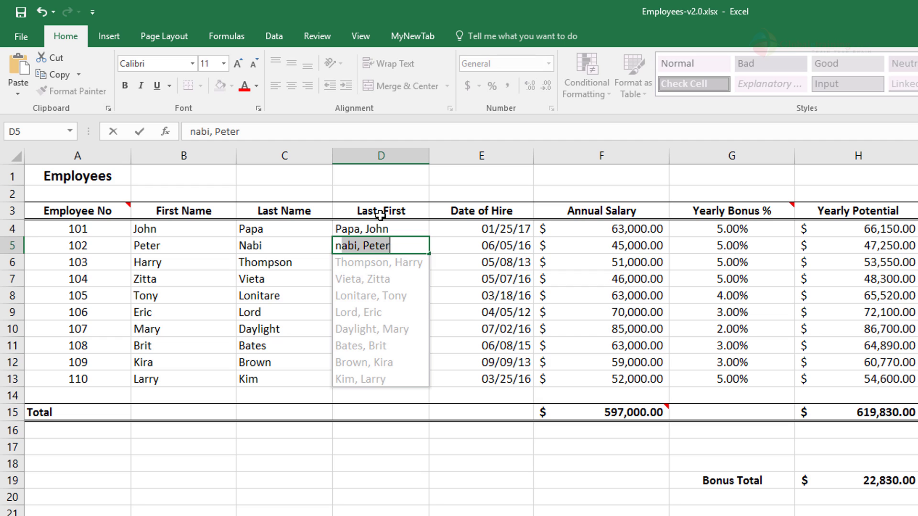
{"action": "key", "text": "Return"}
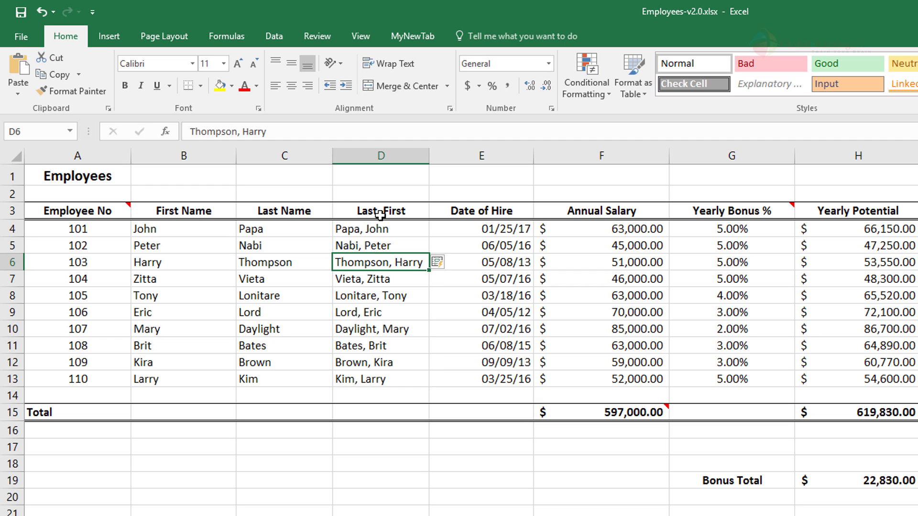